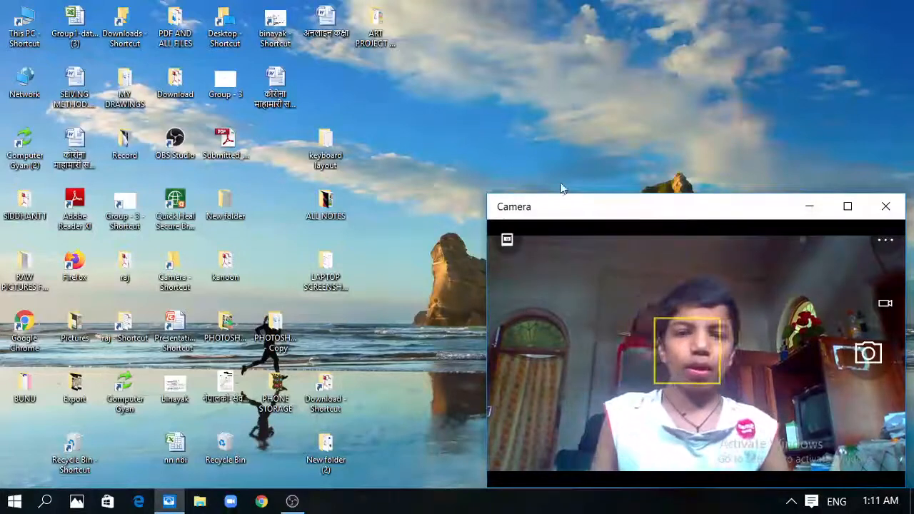
Close the Camera window and launch Google Chrome from the taskbar
left_click(886, 207)
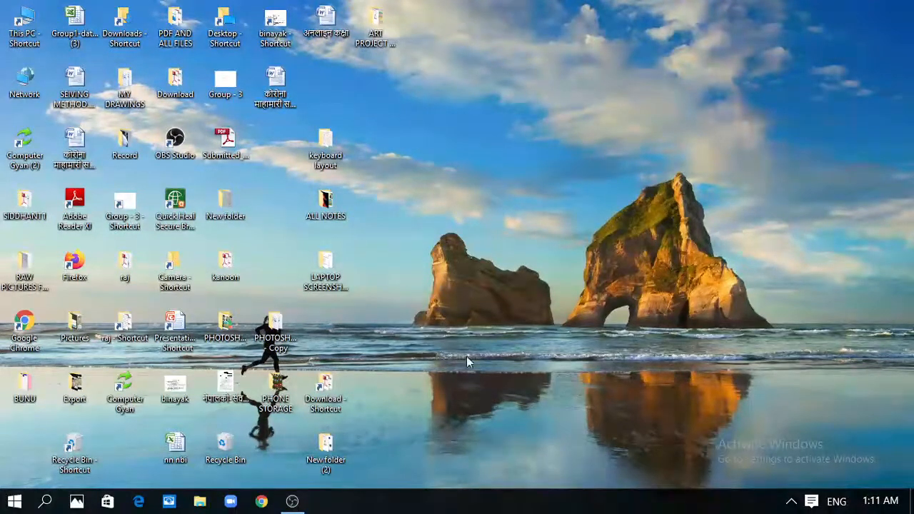
left_click(267, 502)
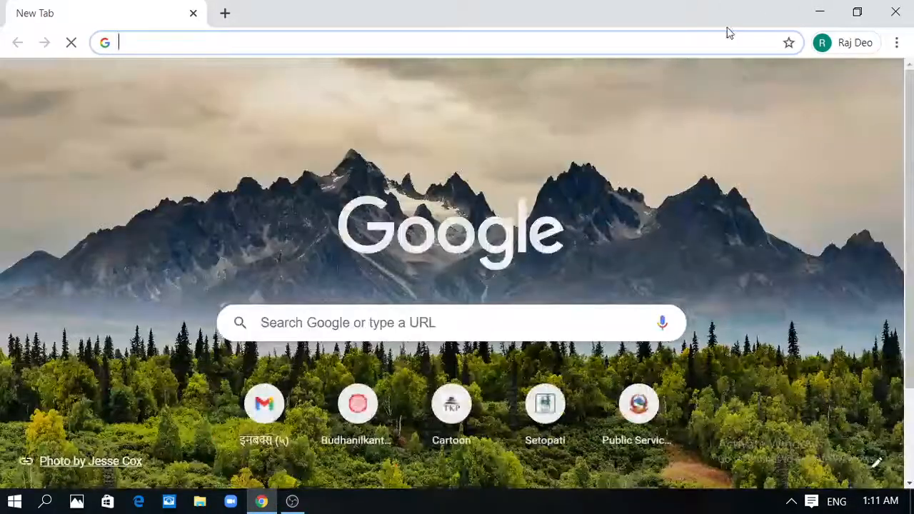
Google 'simple site' and follow the 'Create a SimpleSite for Free' ad
type("simple")
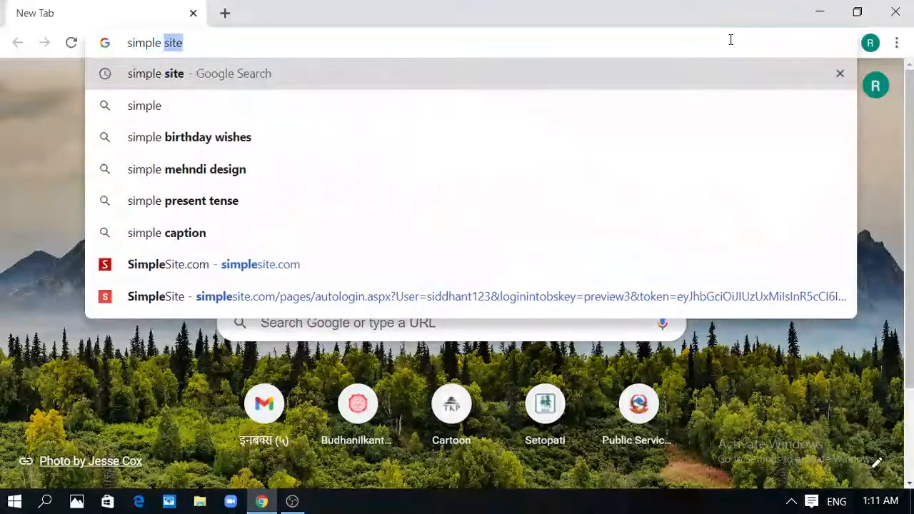
type(" site")
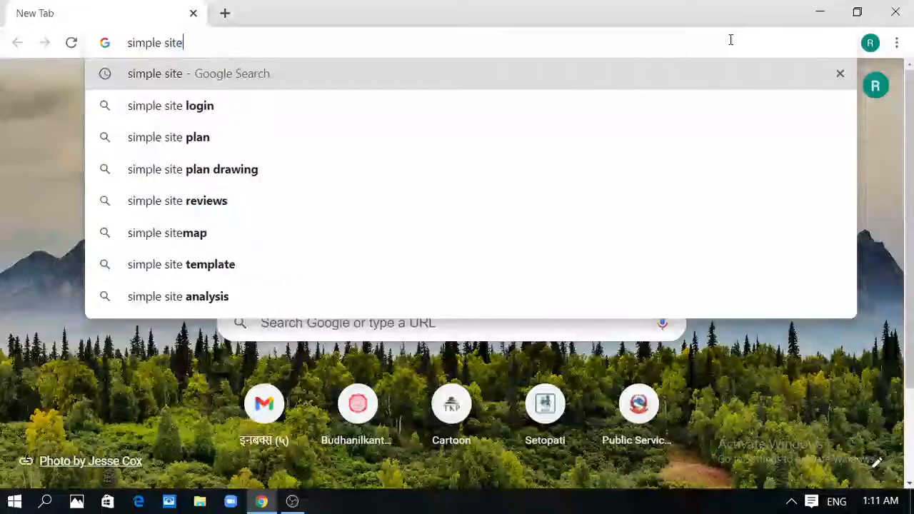
key("Return")
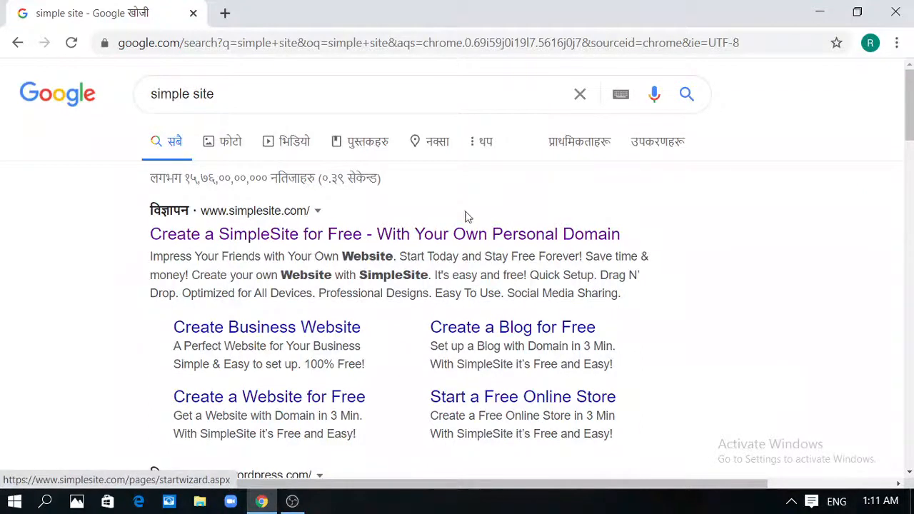
left_click(461, 240)
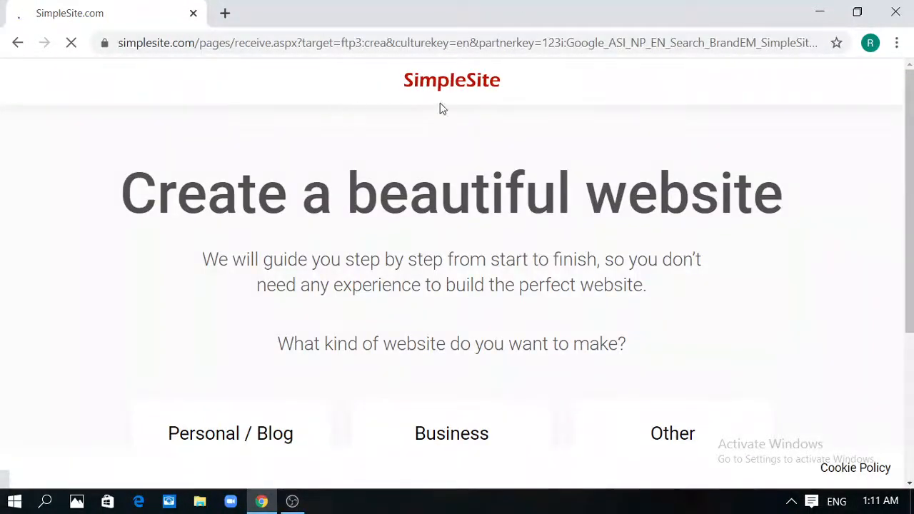
Pick a Personal / Blog website with Music & Art as its type
left_click_drag(913, 95, 913, 153)
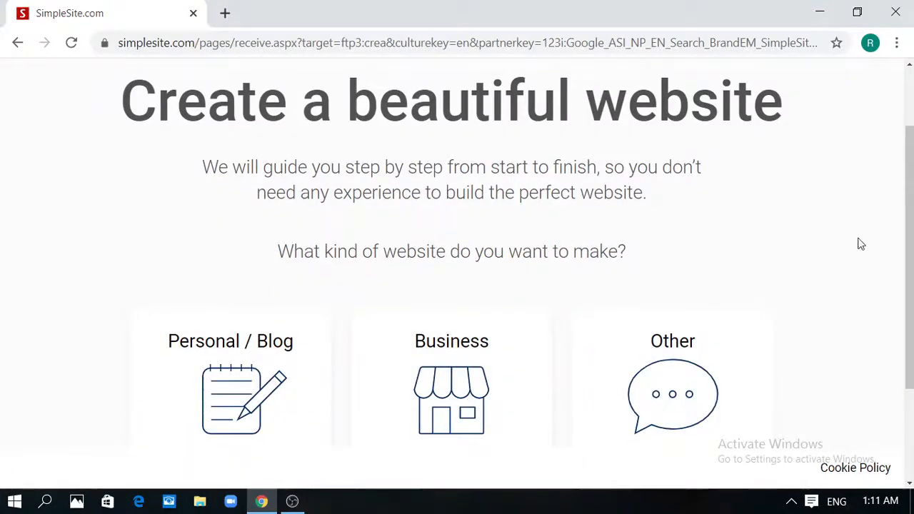
left_click_drag(911, 215, 913, 239)
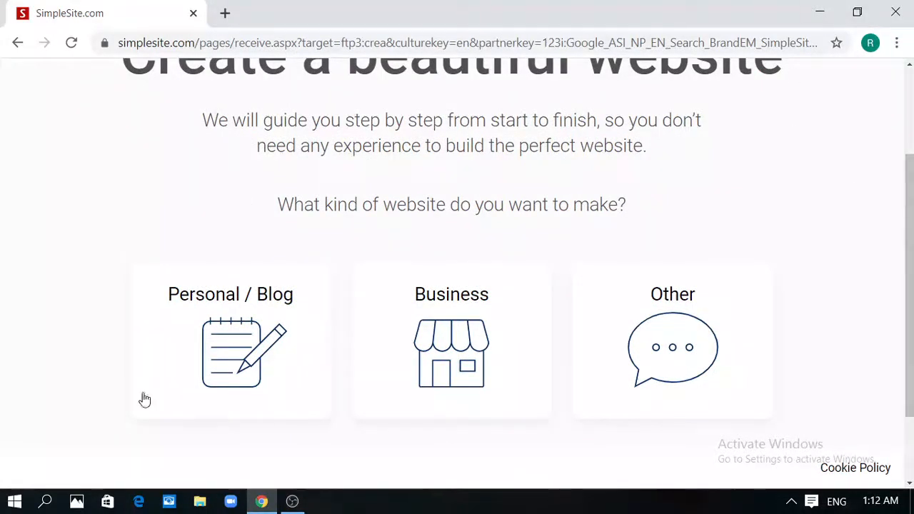
left_click(237, 375)
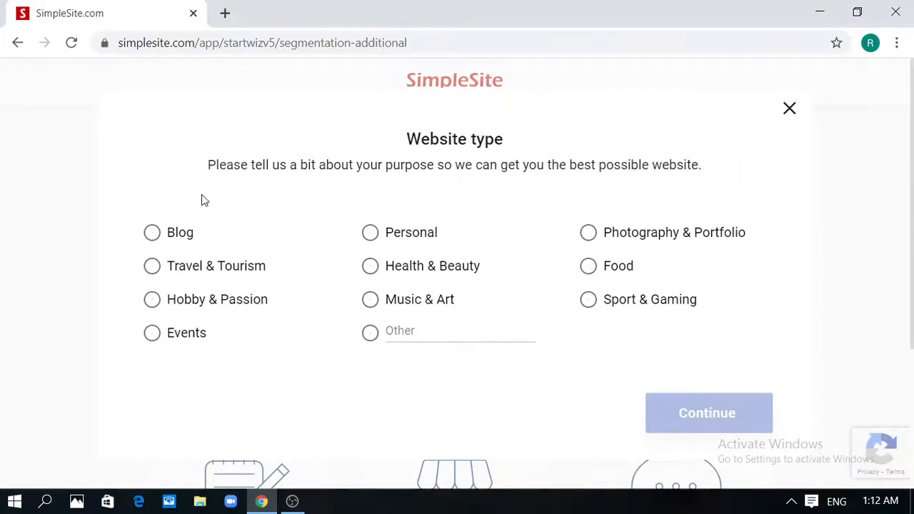
left_click(370, 299)
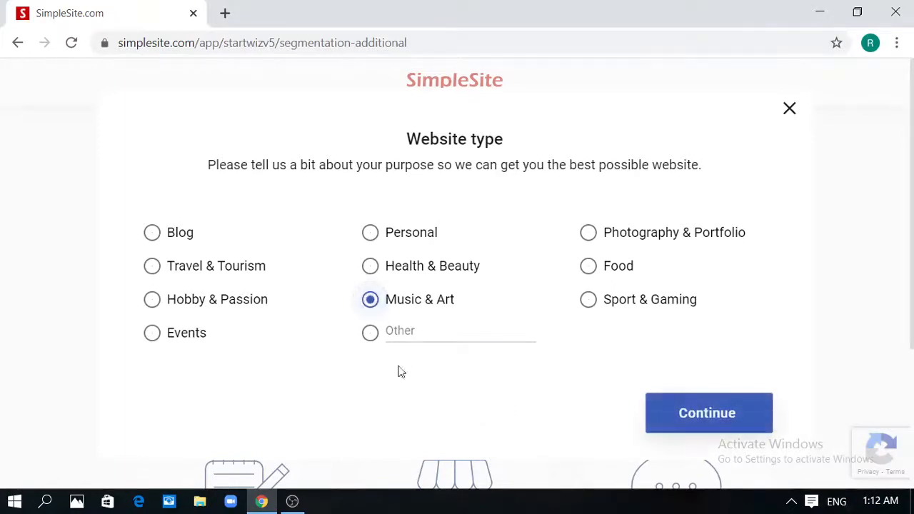
left_click(717, 418)
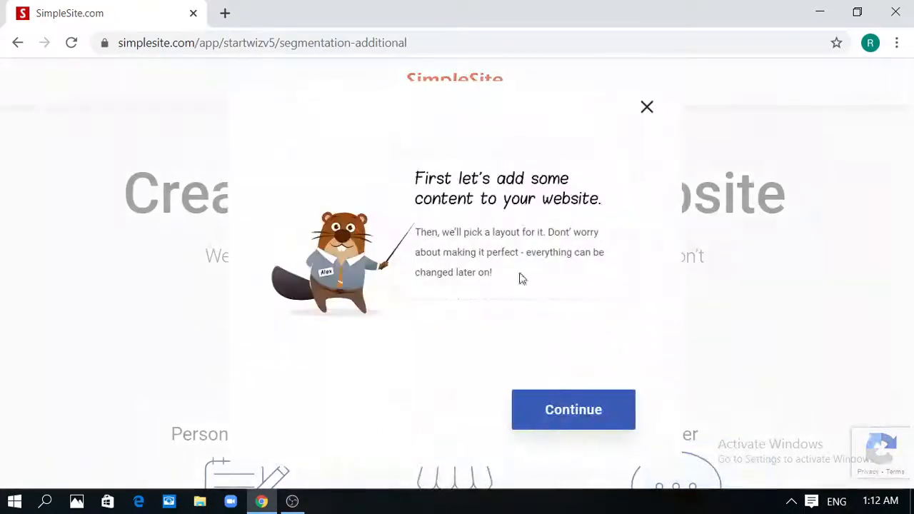
Re-confirm Personal / Blog with Music & Art and continue to the website title step
left_click(646, 108)
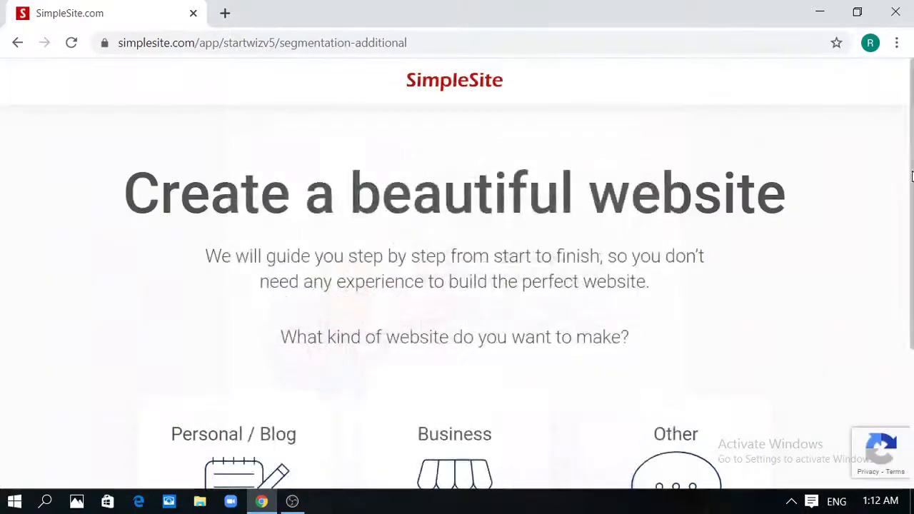
scroll(481, 369, "down", 3)
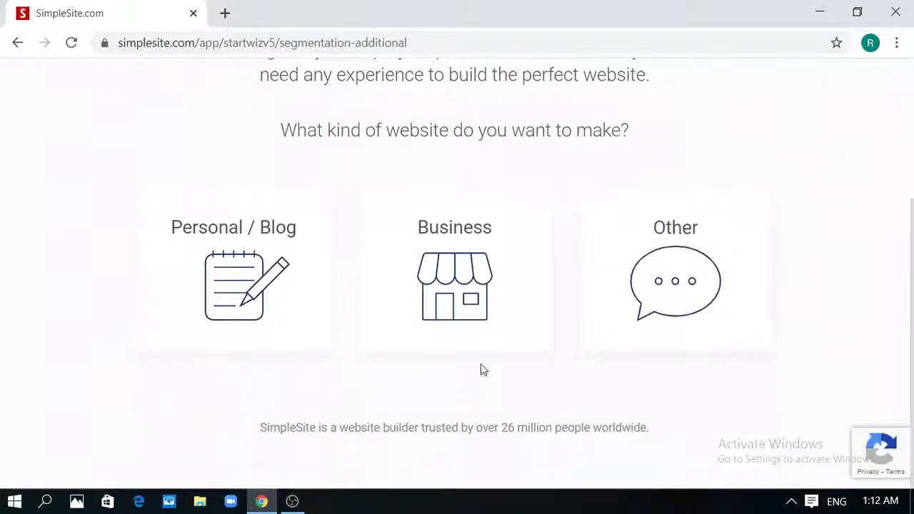
left_click(254, 299)
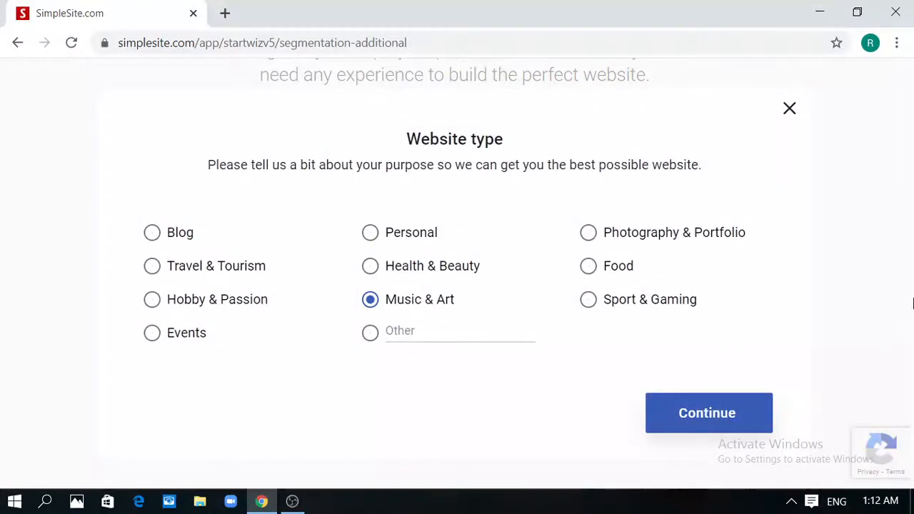
left_click(712, 412)
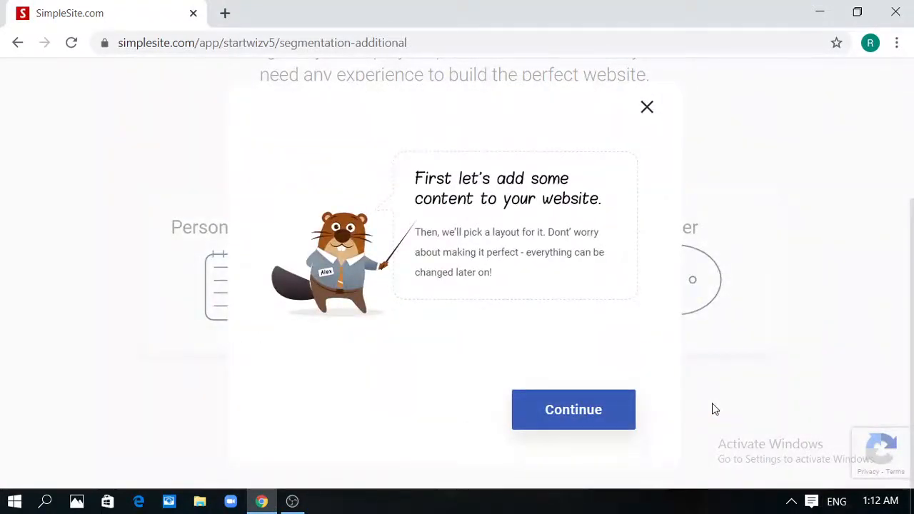
left_click(574, 410)
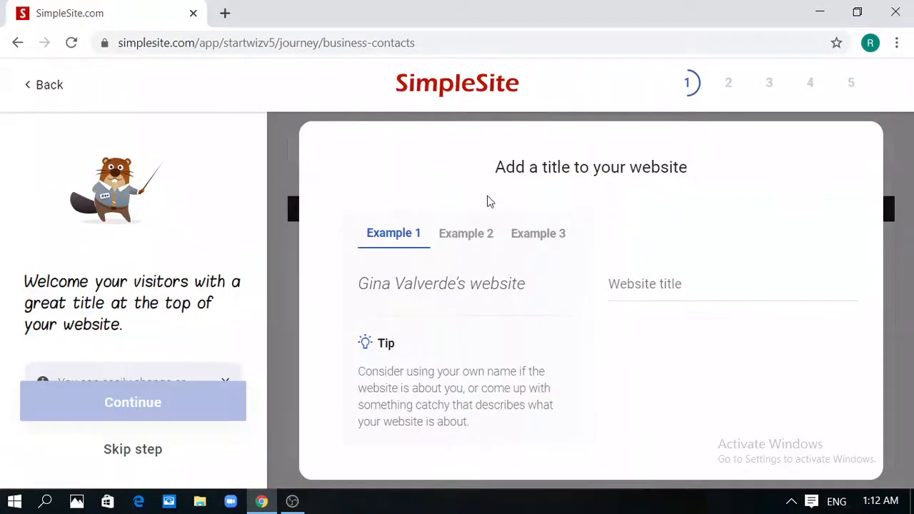
Title the website 'My Nepali Poems', browse the three example titles, and continue to the preview
left_click(725, 285)
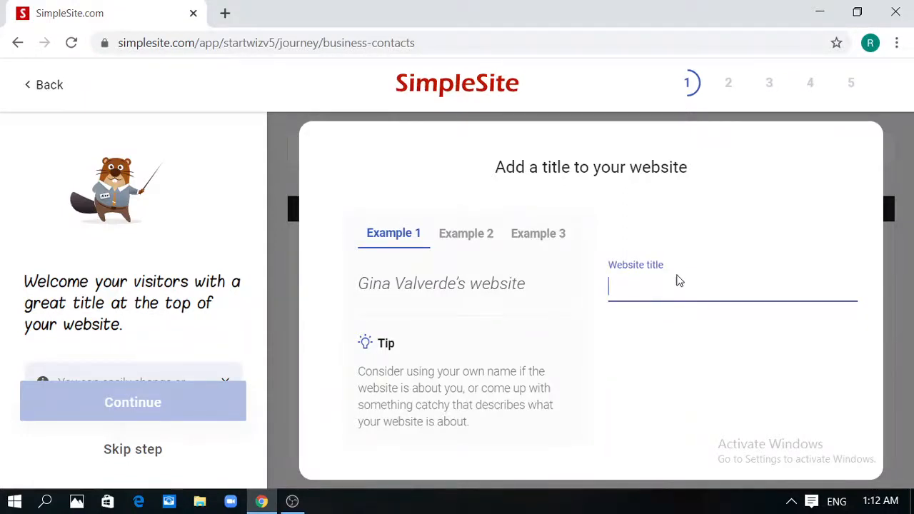
type("My")
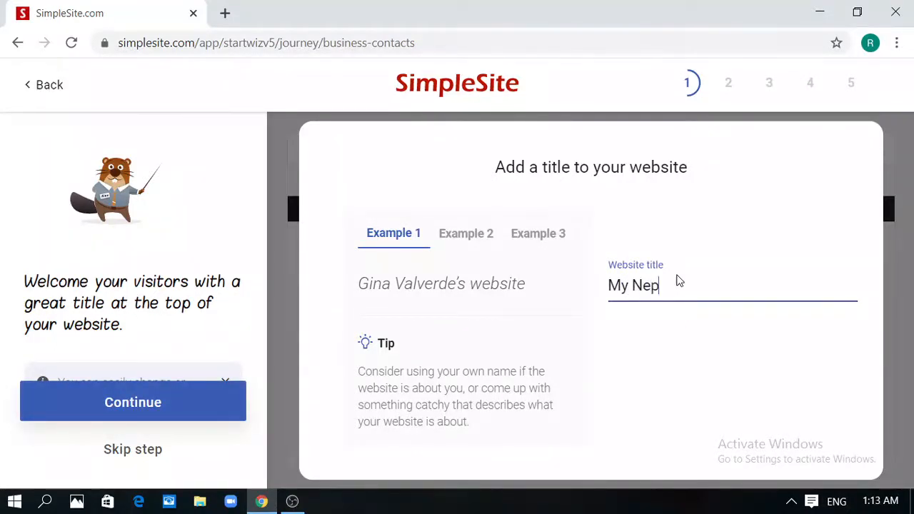
type("Nepali Poems")
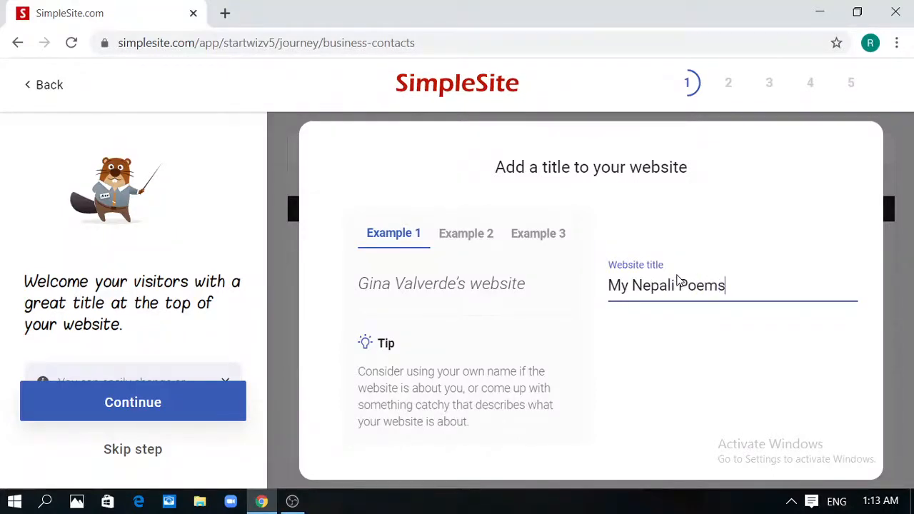
left_click(463, 236)
left_click(563, 238)
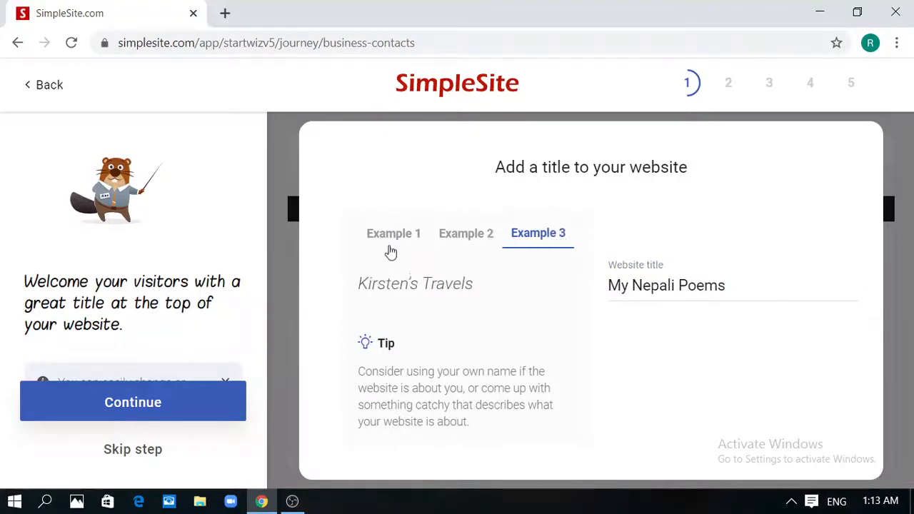
left_click(392, 237)
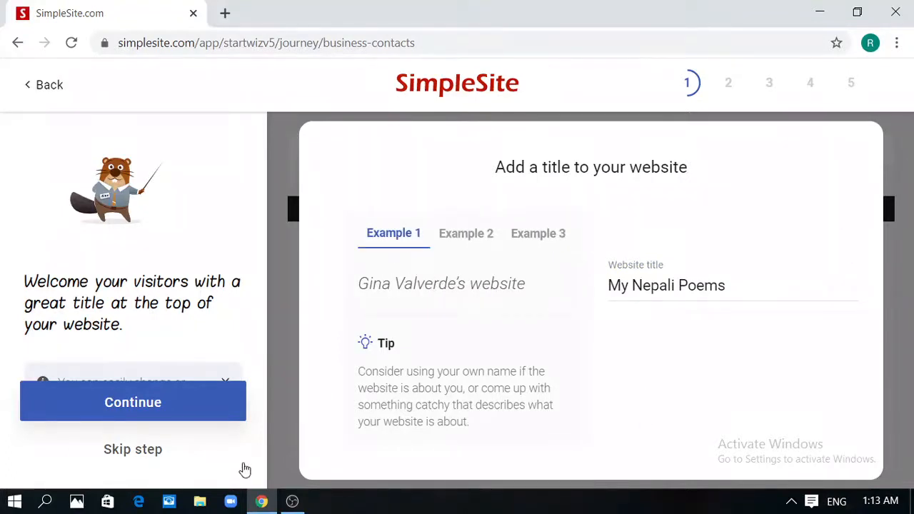
left_click(201, 405)
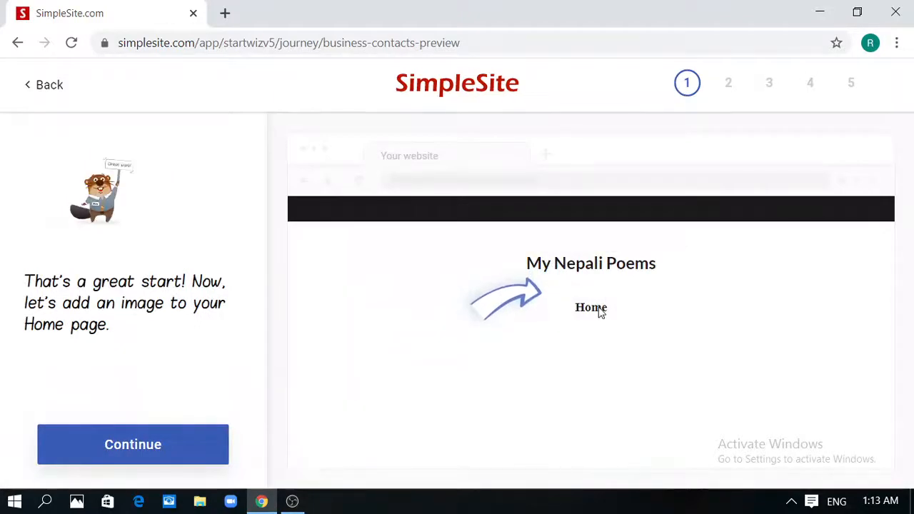
Go to the image step and open the upload file picker at the Desktop folder
left_click(170, 449)
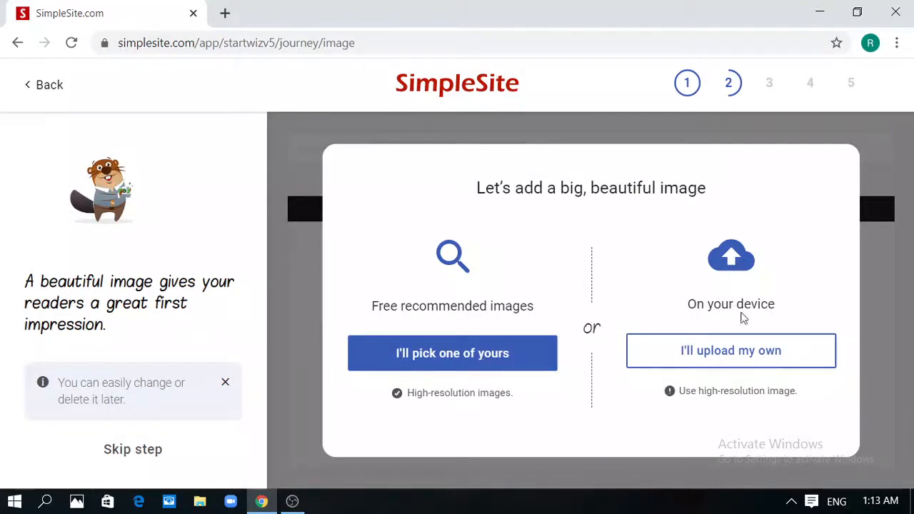
left_click(753, 357)
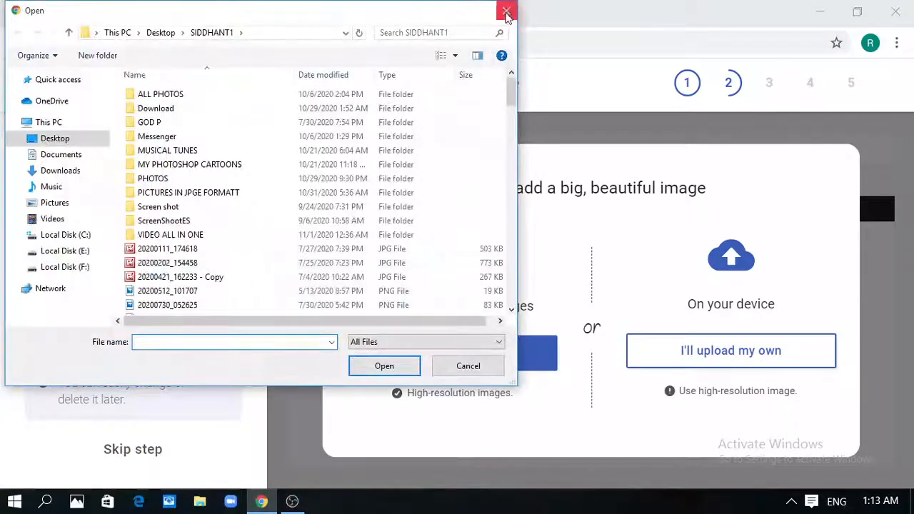
left_click(506, 12)
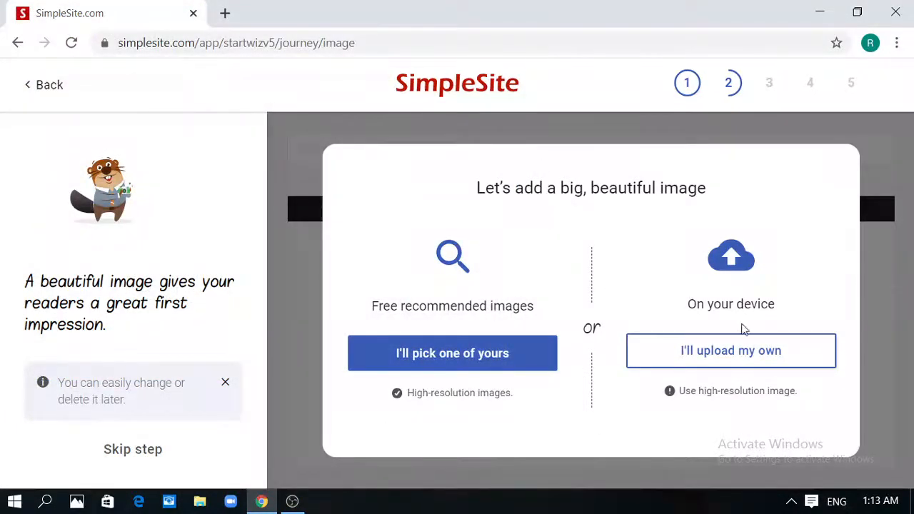
left_click(750, 361)
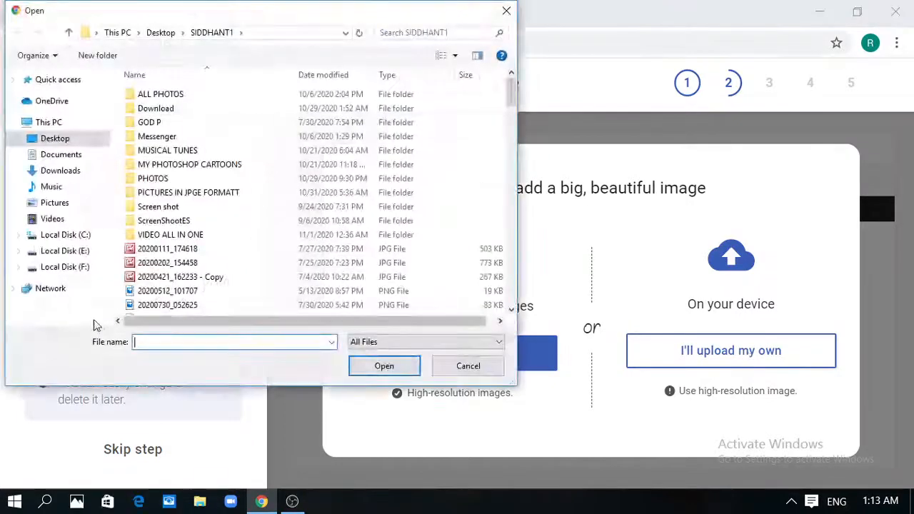
left_click(66, 139)
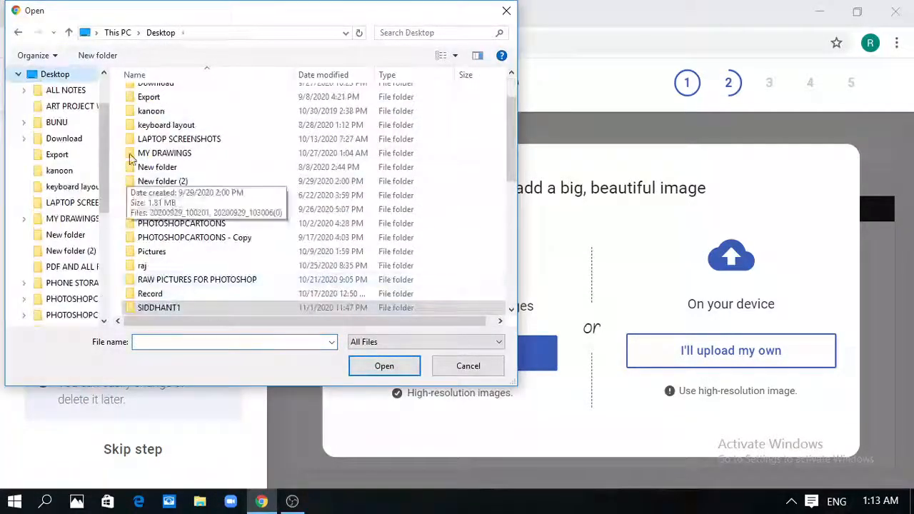
scroll(93, 139, "up", 2)
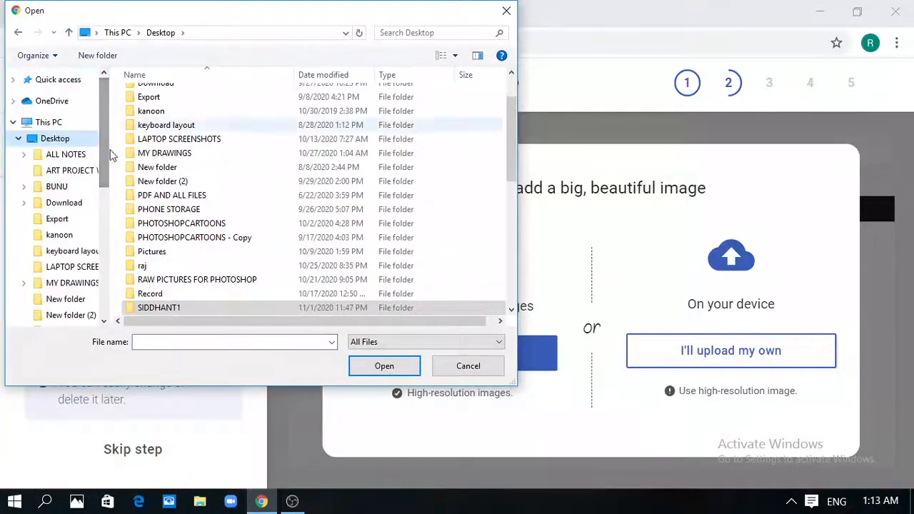
left_click_drag(101, 146, 111, 246)
Upload pexels-pixabay-371589 from PICTURES IN JPGE FORMATT as the banner and accept it
left_click(67, 252)
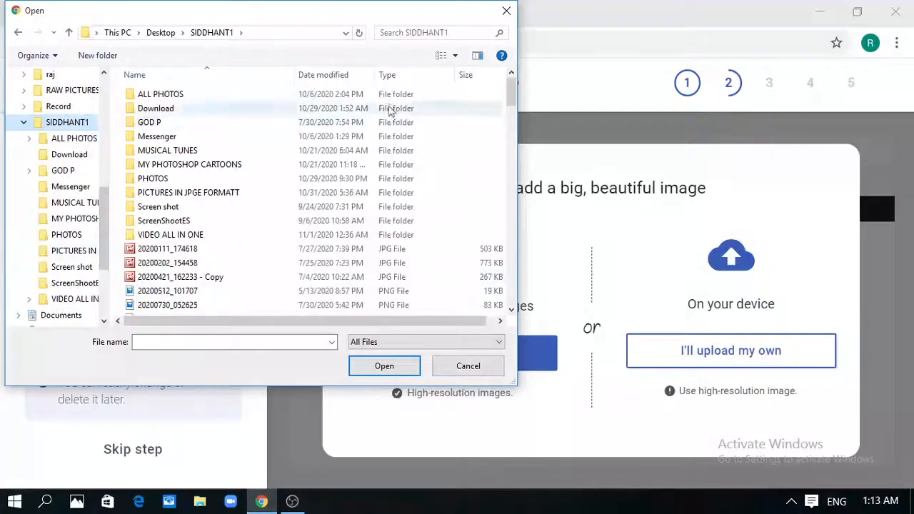
double_click(331, 193)
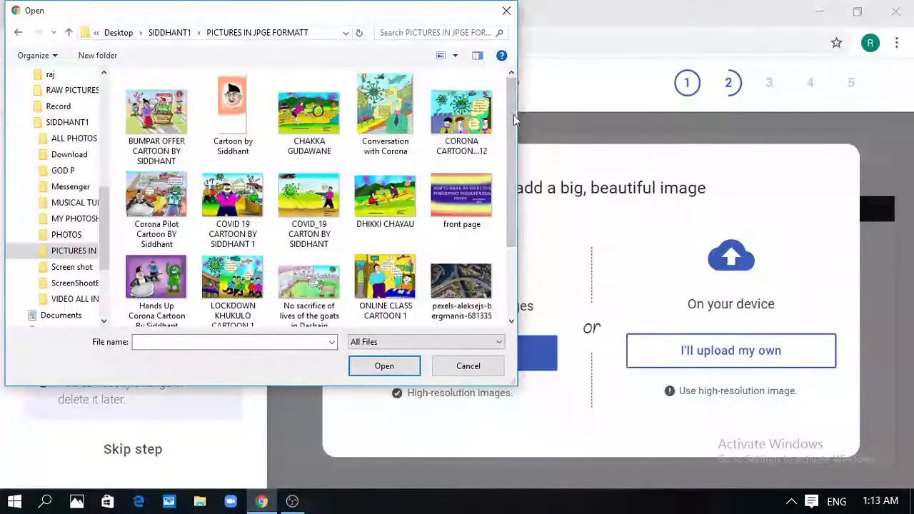
left_click_drag(513, 117, 511, 172)
left_click(310, 275)
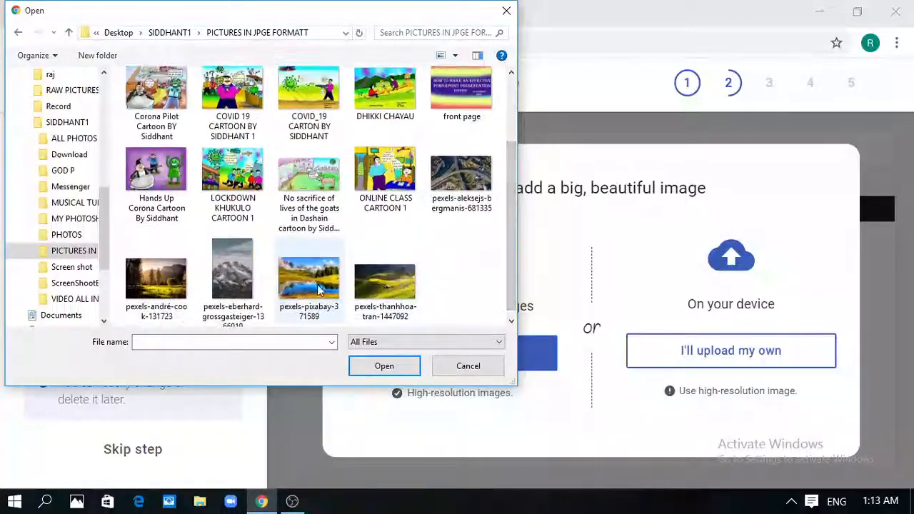
left_click(379, 366)
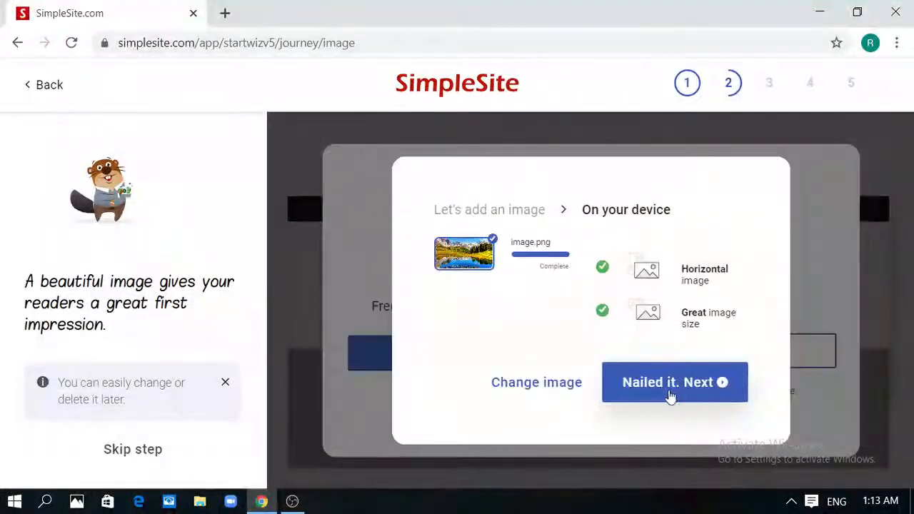
left_click(694, 390)
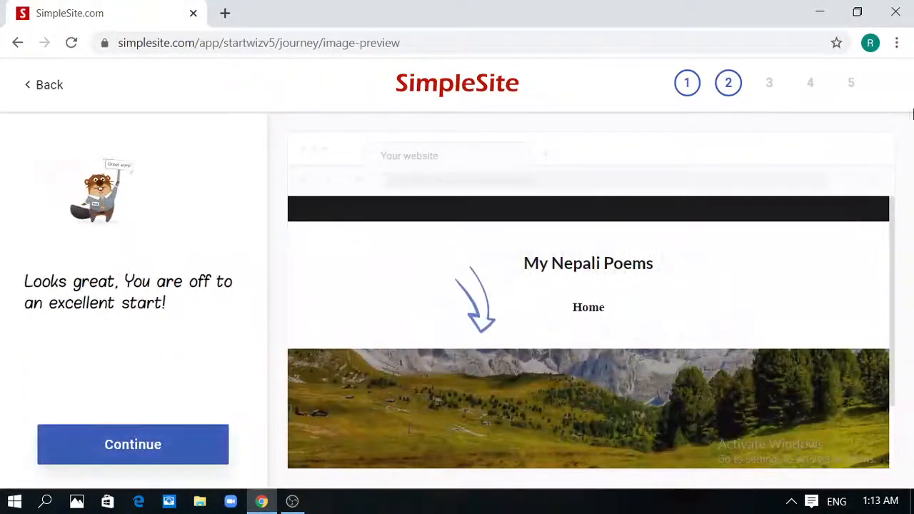
left_click_drag(827, 251, 912, 427)
left_click(164, 444)
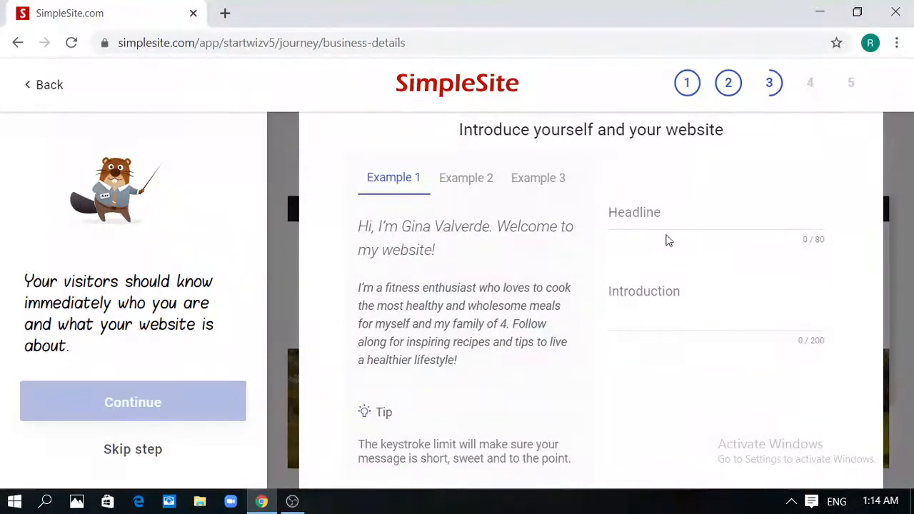
Enter headline 'My Nepali Poems' and a short class 6 student self-introduction, then continue
left_click(663, 211)
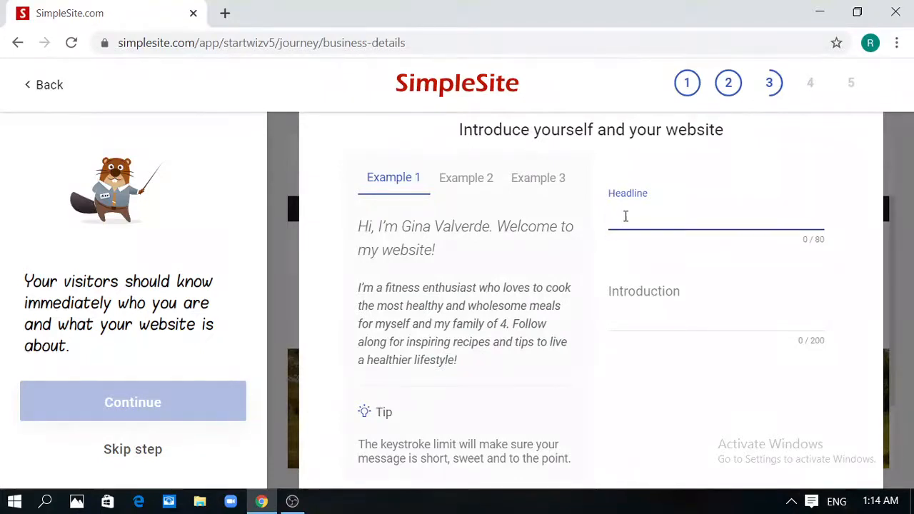
type("My Nepali ")
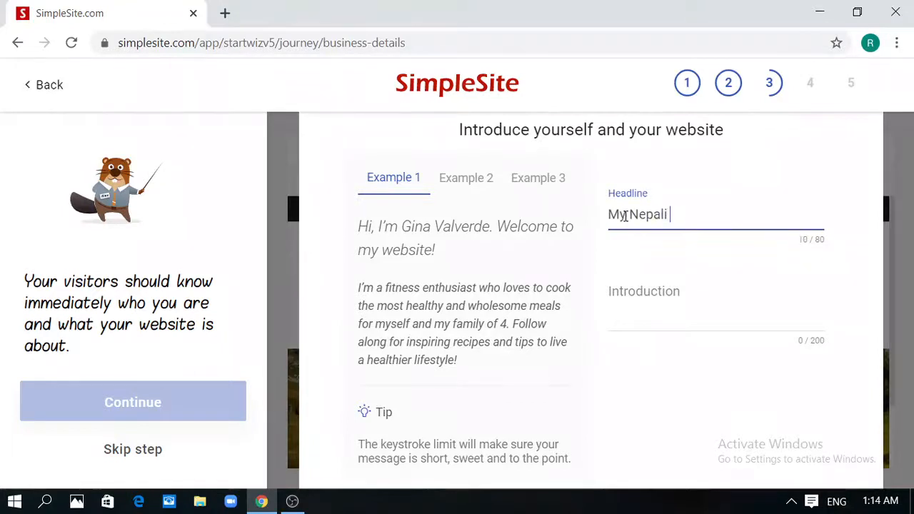
type("Poe")
type("ms")
left_click(688, 317)
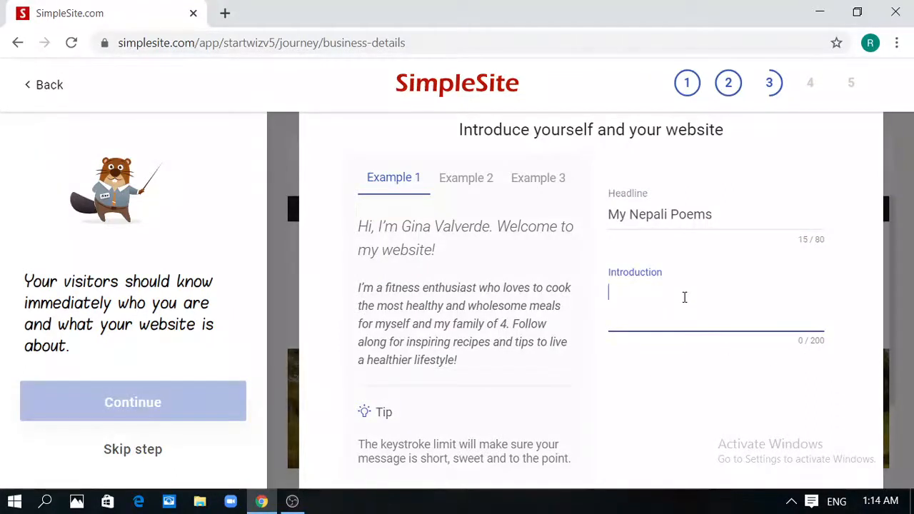
type("My name")
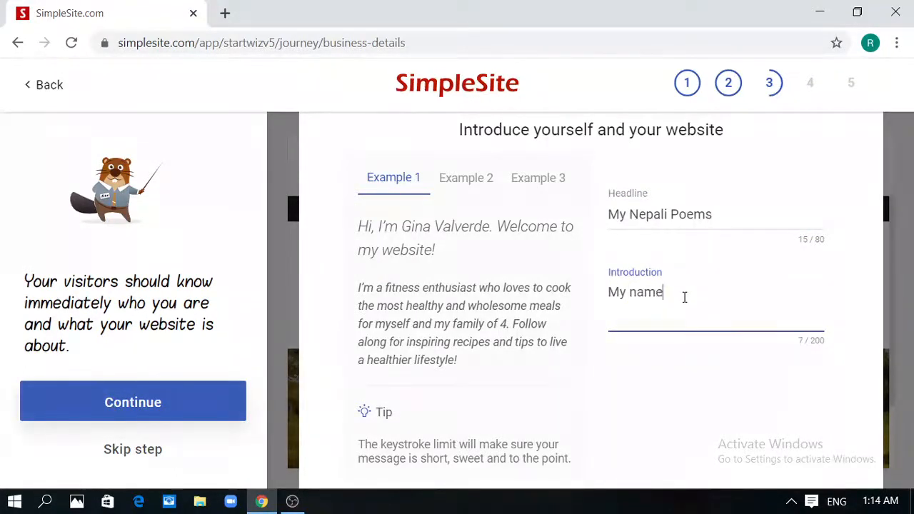
type(" is Sidd")
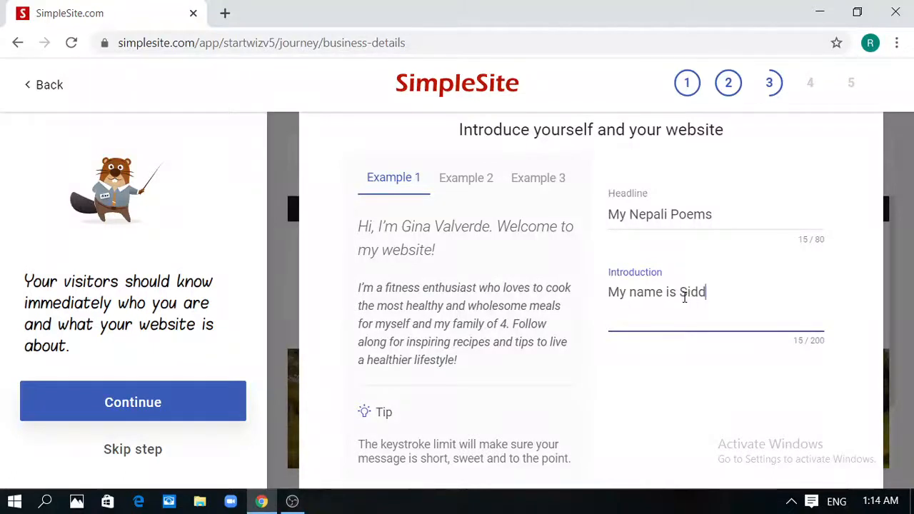
type("hant. I am a")
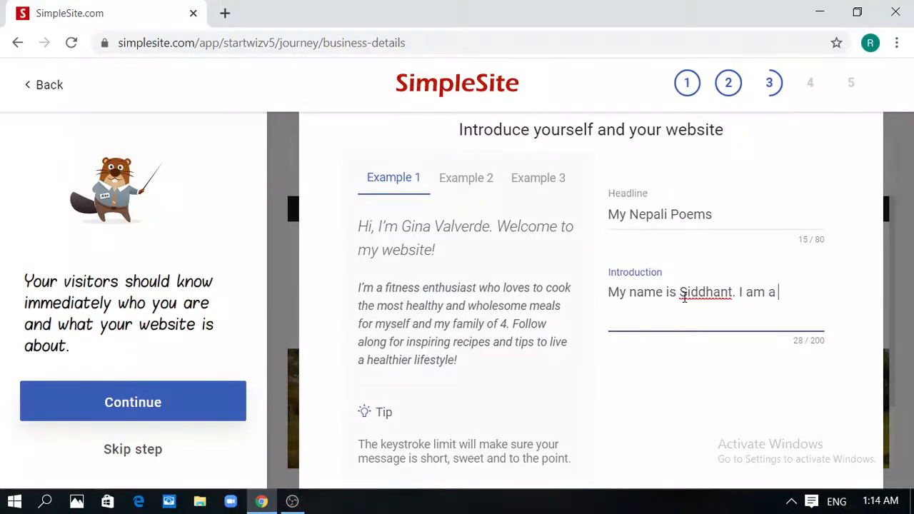
type(" student and ")
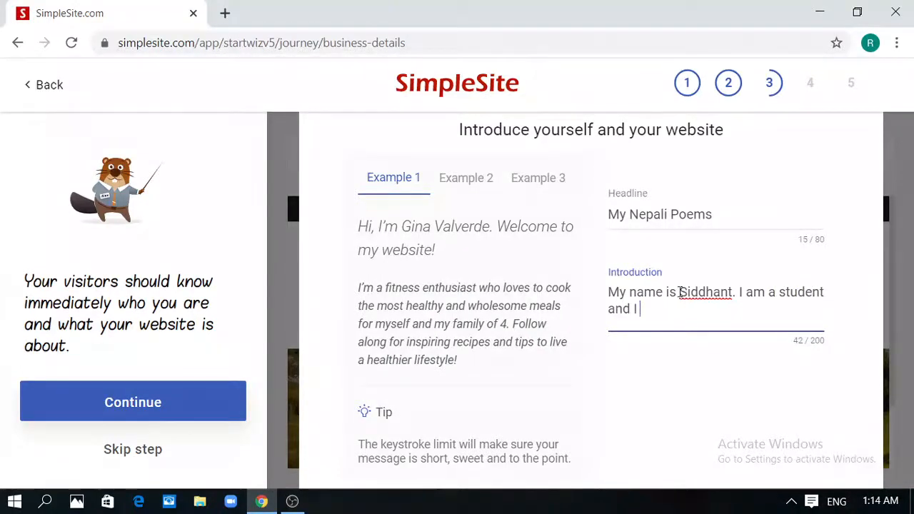
type("I study in class 6. Thankn")
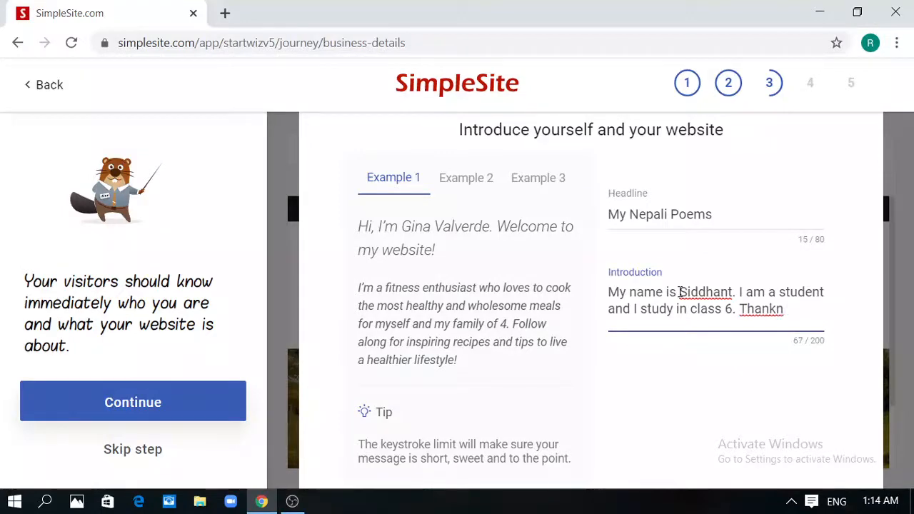
key("BackSpace")
key("BackSpace")
type("You.")
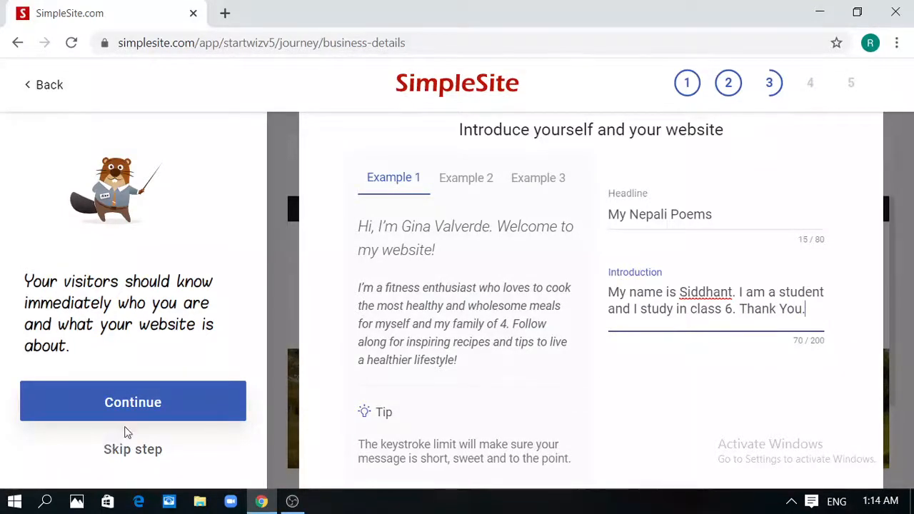
left_click(123, 403)
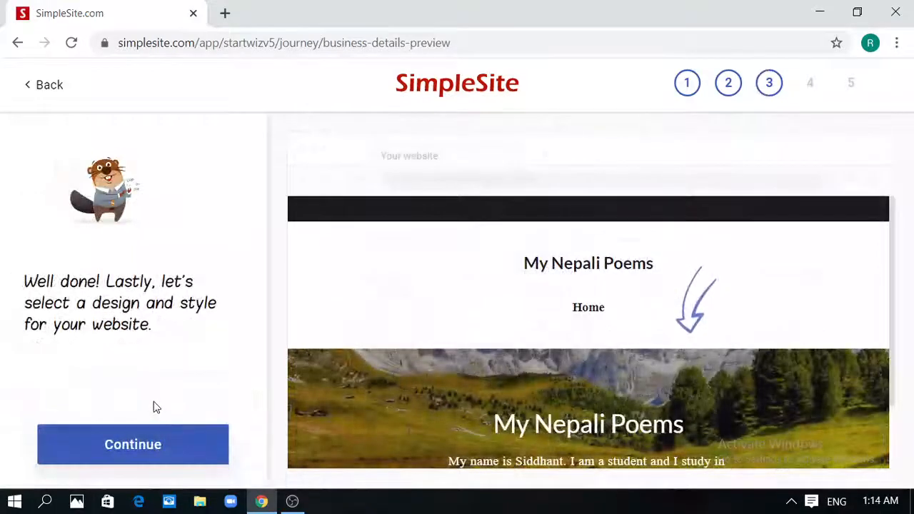
Accept the default layout, Elegant font style and colour palette to finish the site
left_click(163, 445)
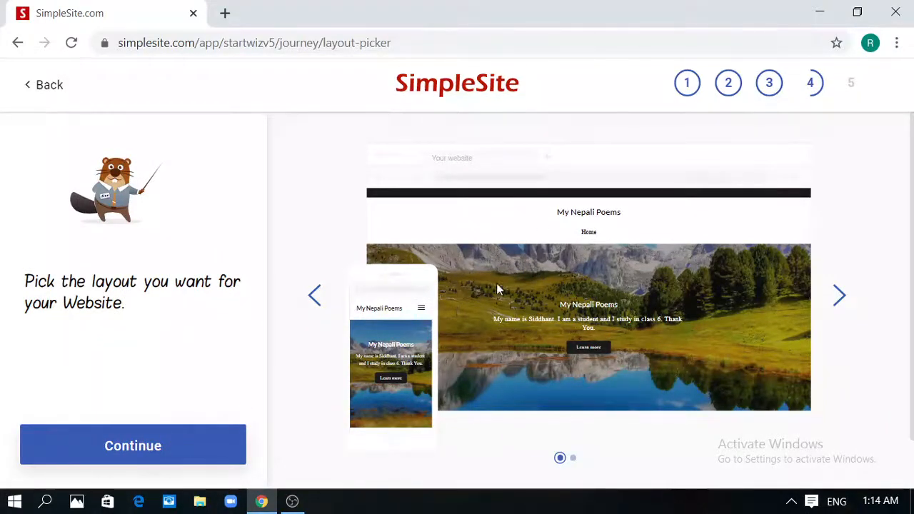
left_click(99, 444)
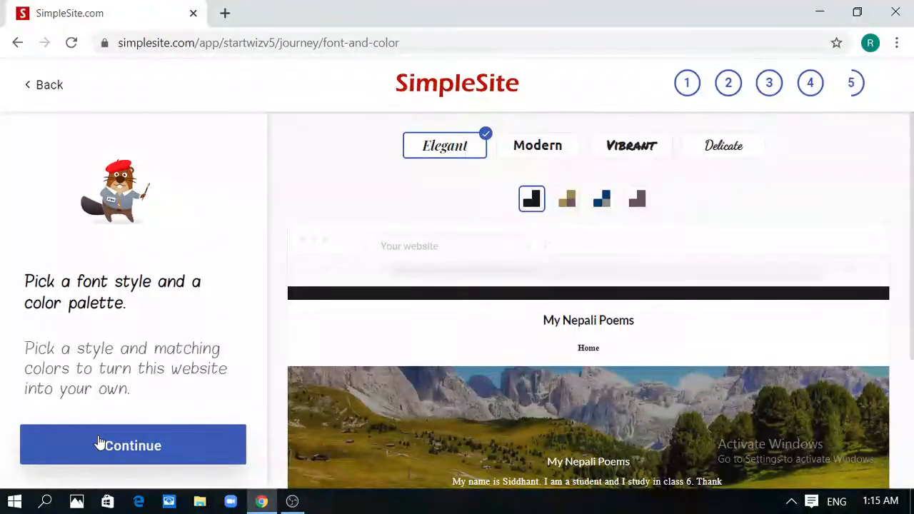
left_click(100, 444)
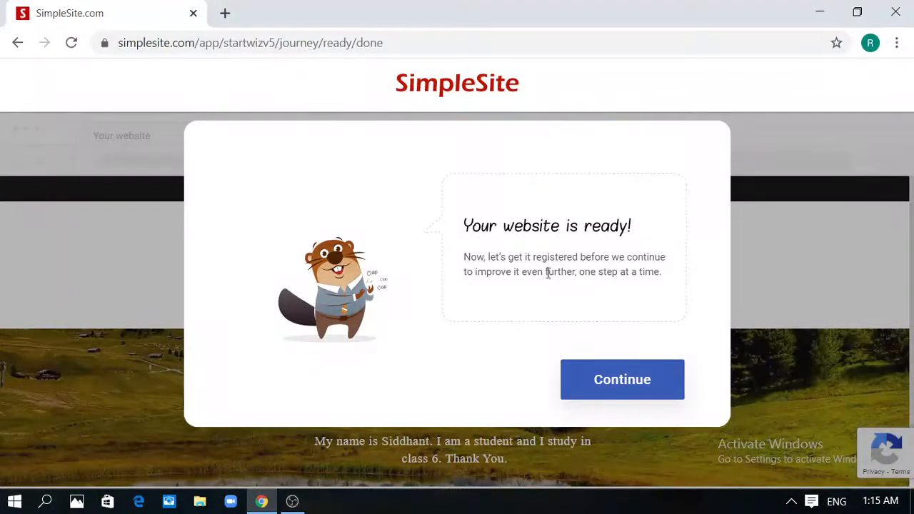
Choose a username ending in '123' and go on to the sign-up e-mail field
left_click(656, 381)
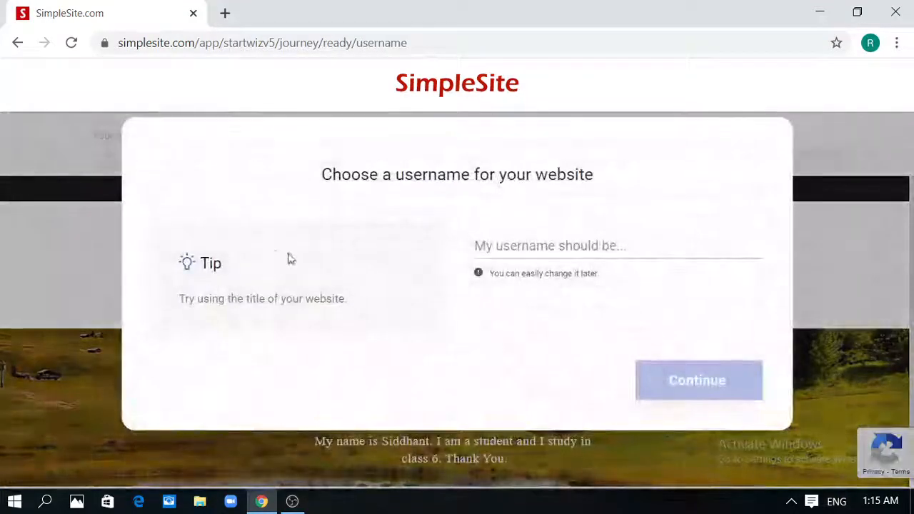
left_click(555, 247)
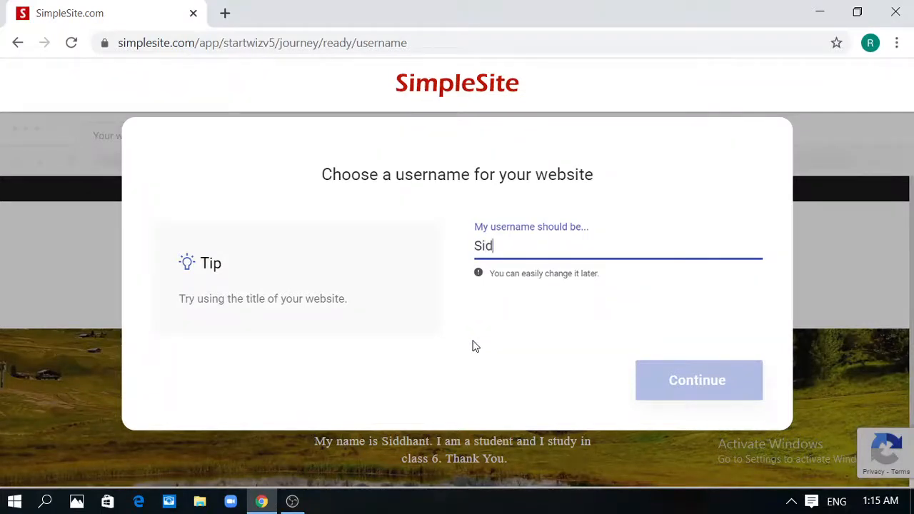
type("Siddhant")
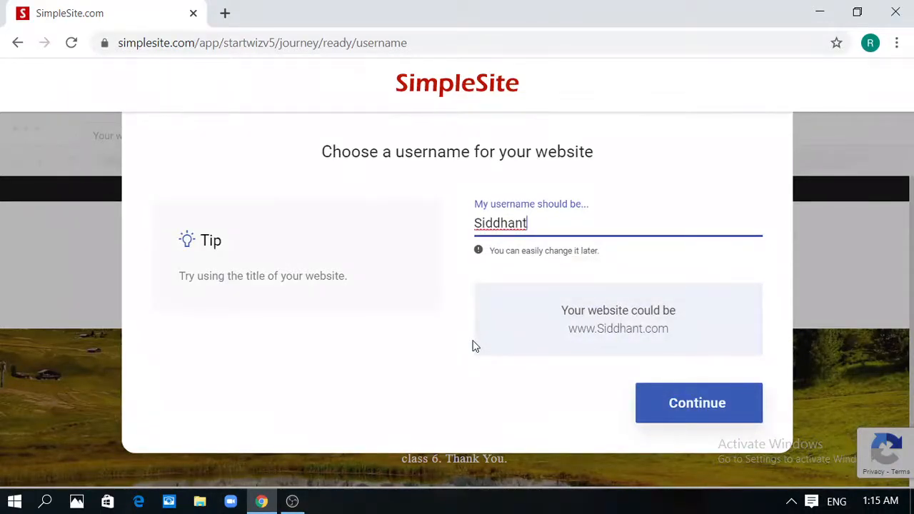
type("123")
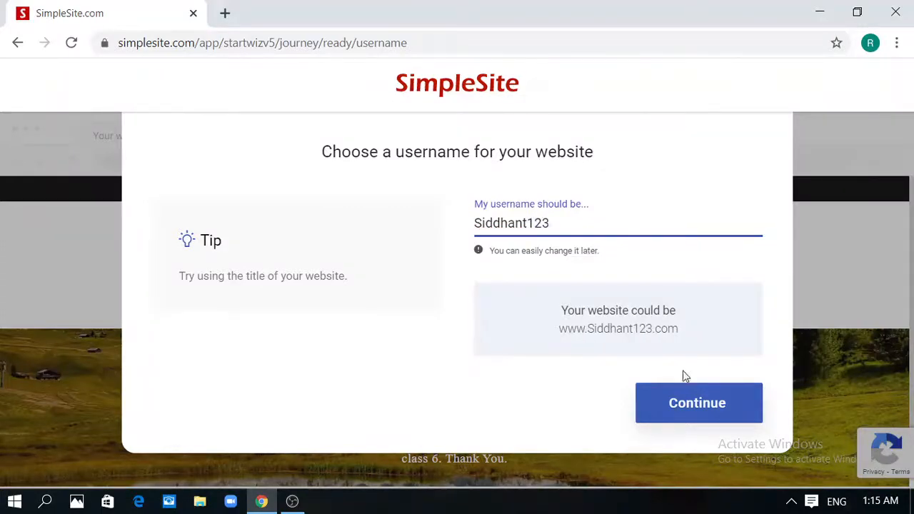
left_click(690, 404)
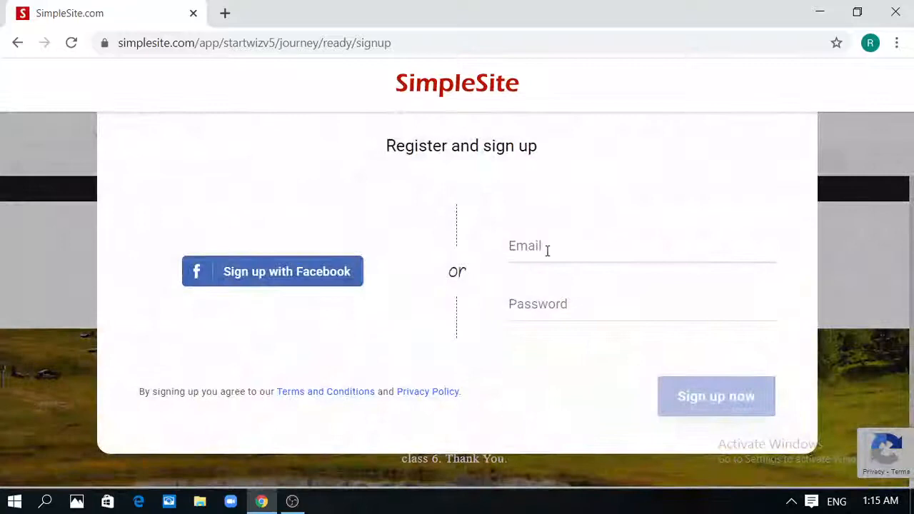
left_click(548, 250)
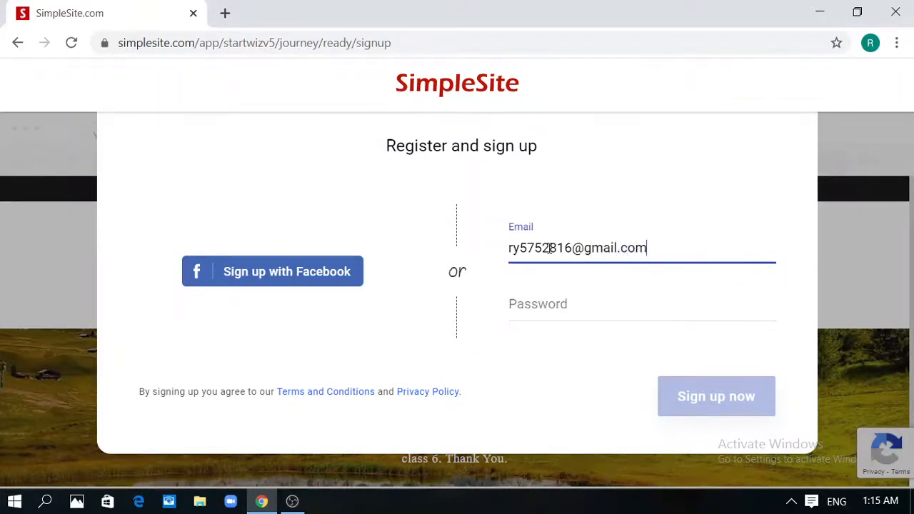
Enter the account password and submit the sign-up to create the website
left_click(574, 310)
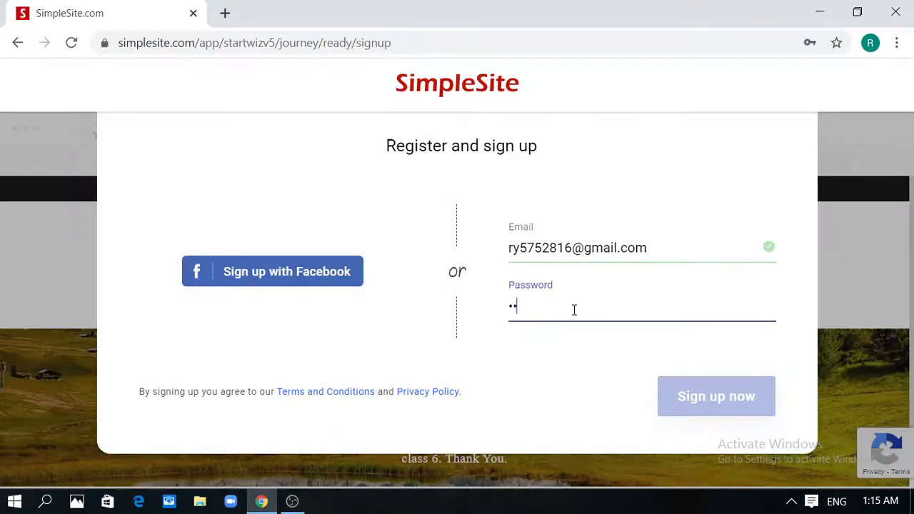
type("•••••")
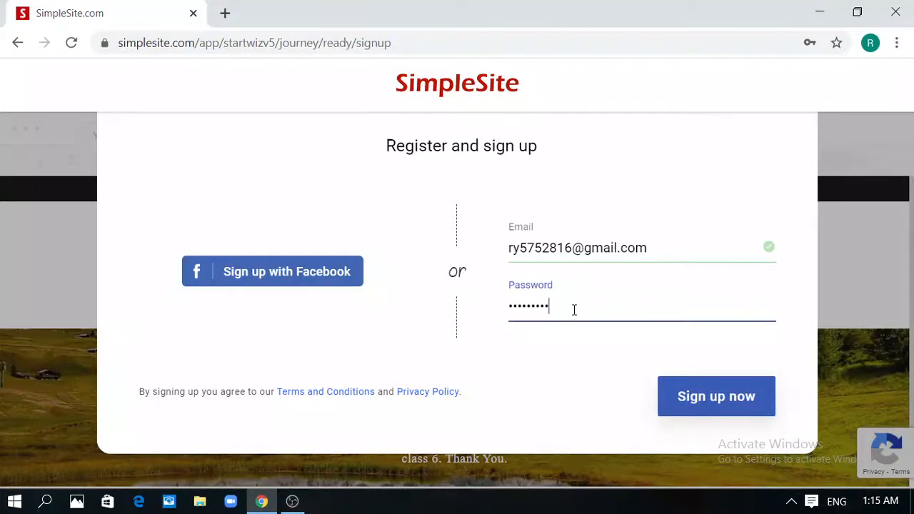
left_click(691, 393)
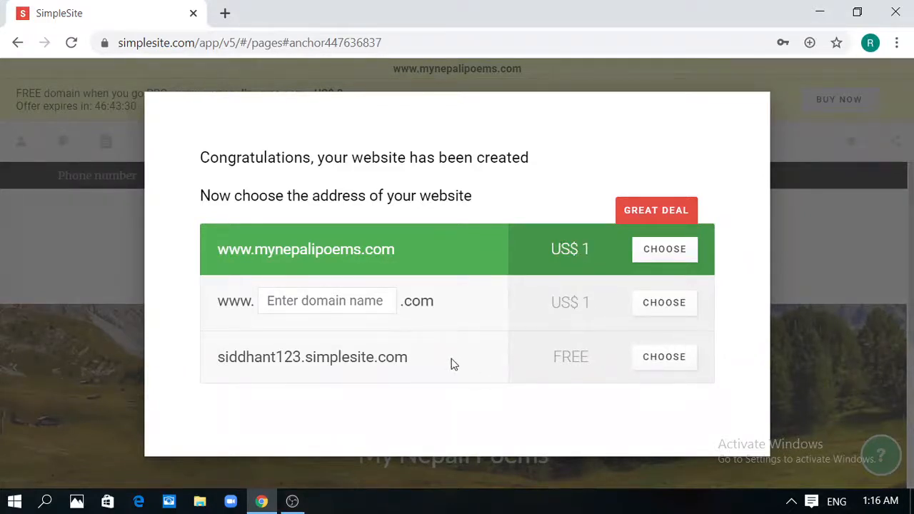
Choose the free simplesite.com address, dismiss the welcome and preview tips, and review the Home page
left_click(670, 358)
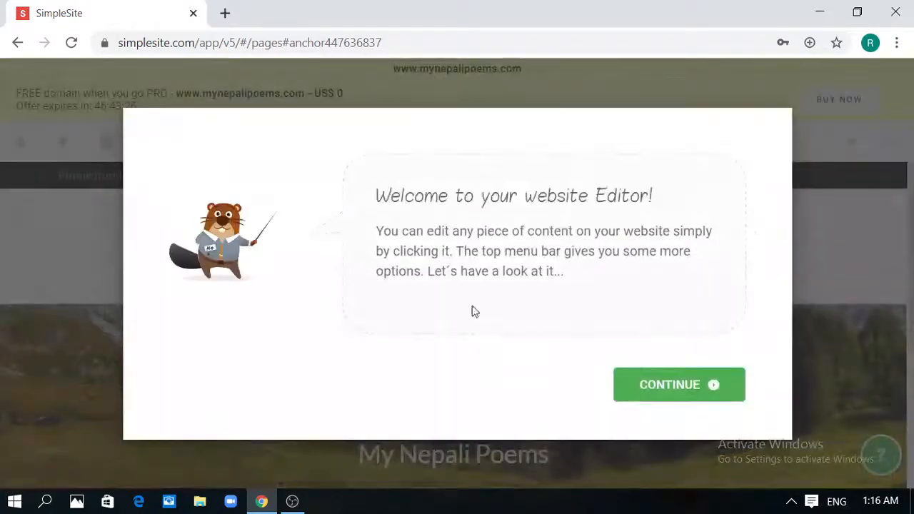
left_click(703, 389)
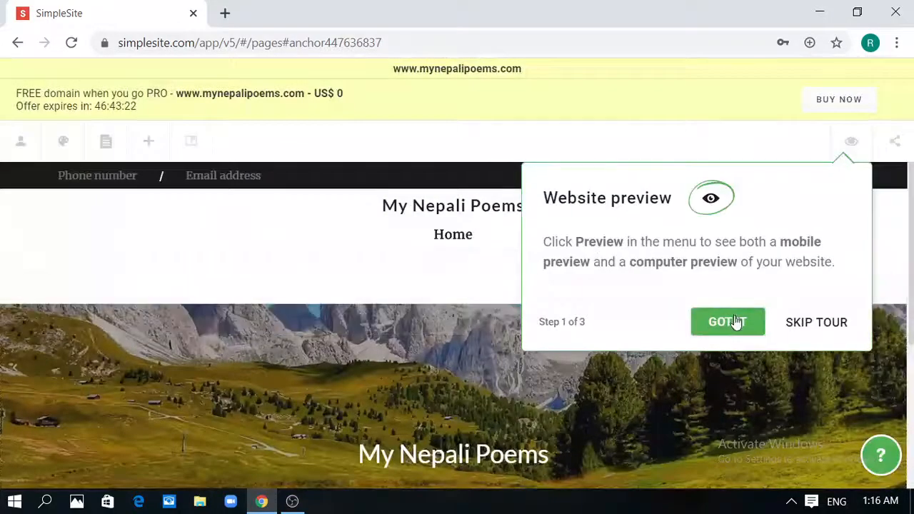
left_click(736, 323)
scroll(913, 406, "down", 4)
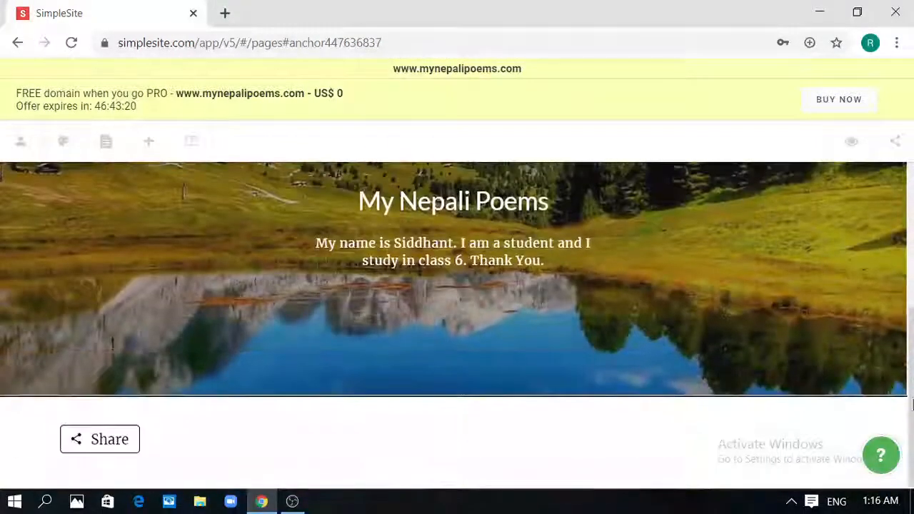
scroll(913, 405, "up", 4)
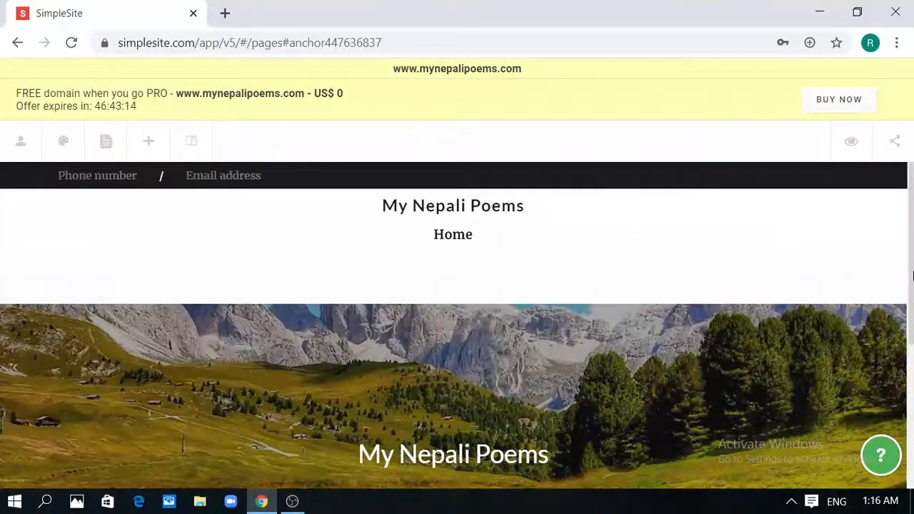
scroll(912, 312, "down", 4)
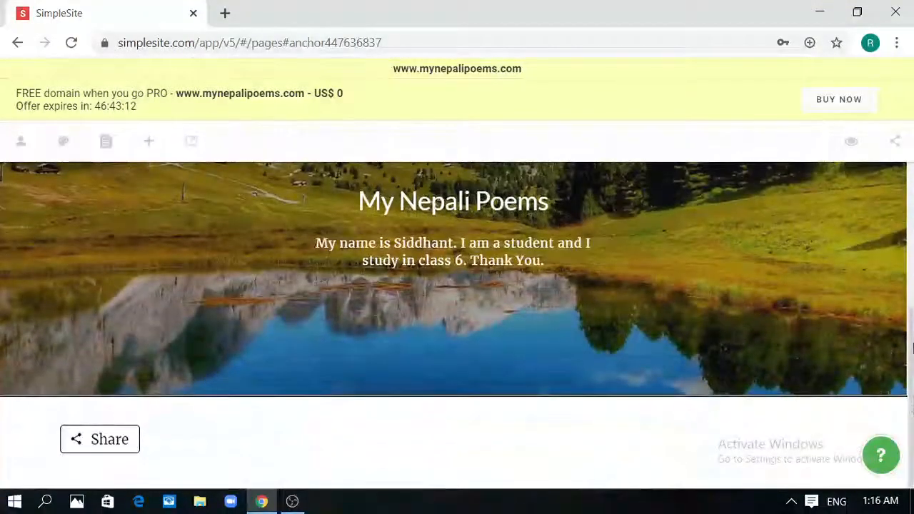
scroll(913, 348, "up", 3)
scroll(912, 347, "down", 2)
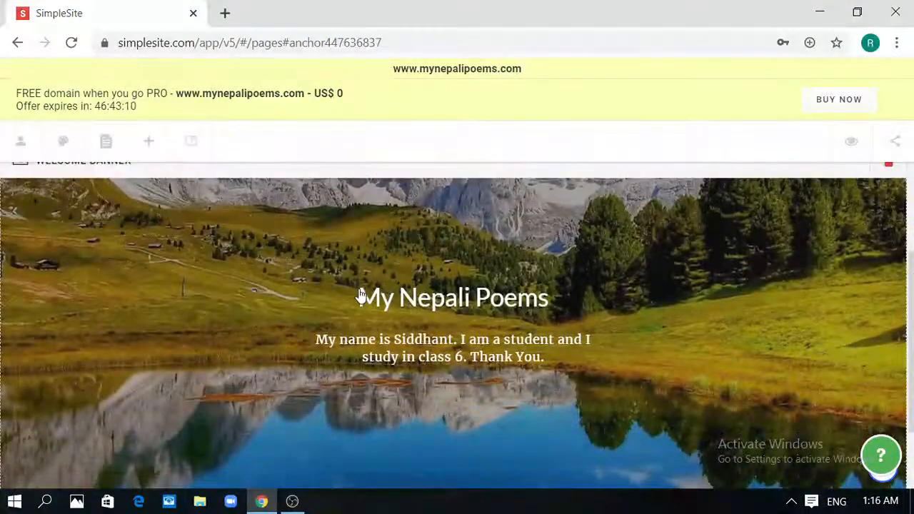
left_click(850, 268)
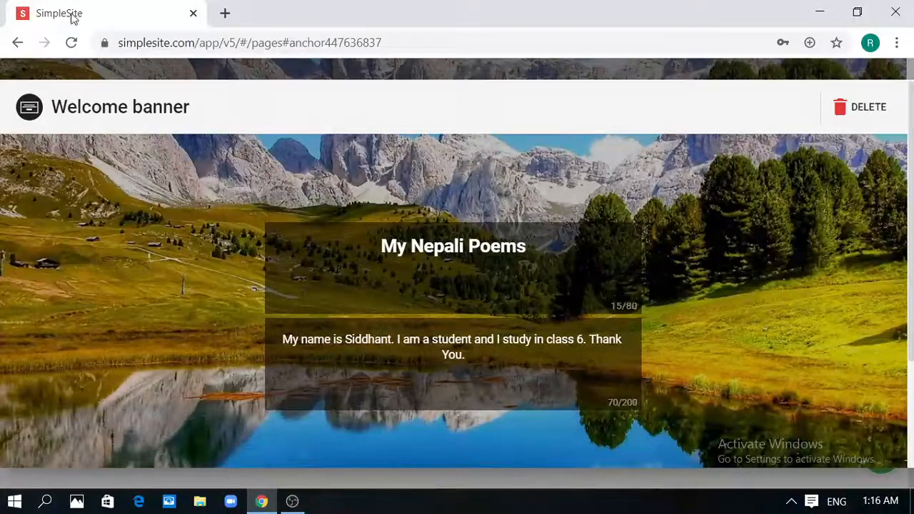
left_click(855, 107)
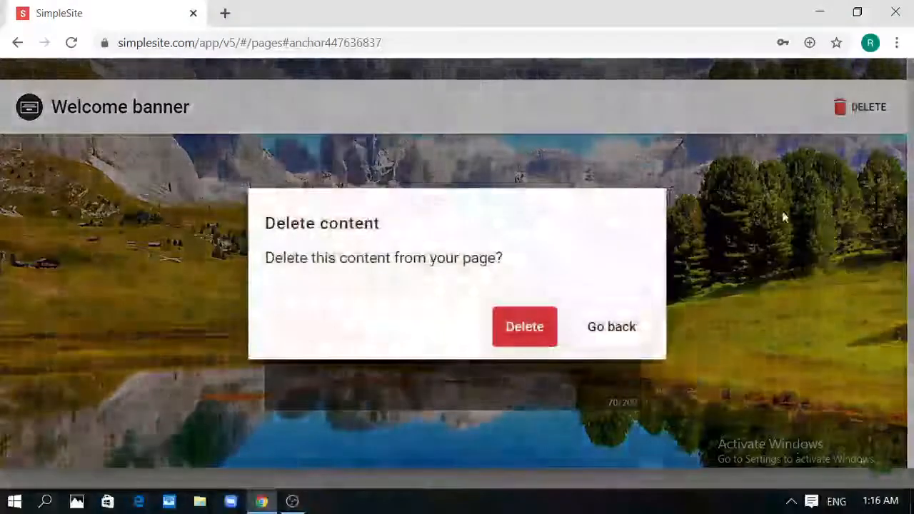
left_click(599, 327)
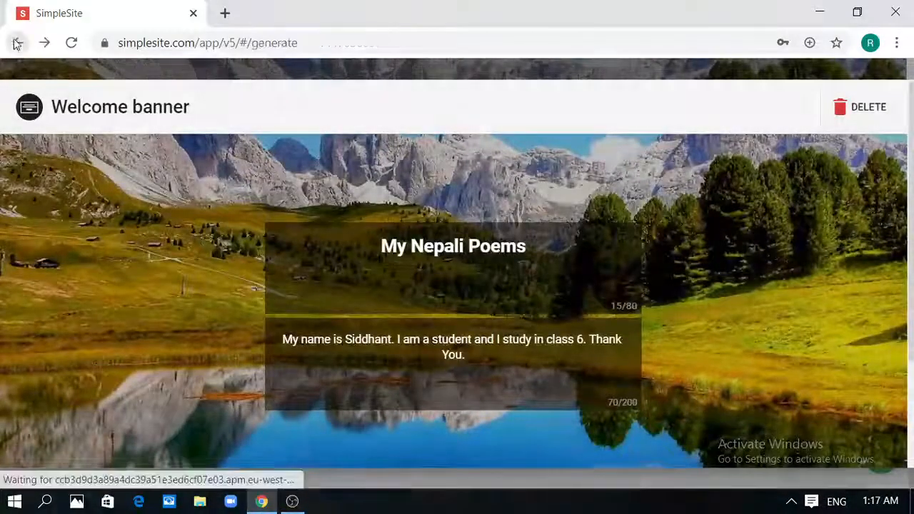
scroll(912, 125, "down", 1)
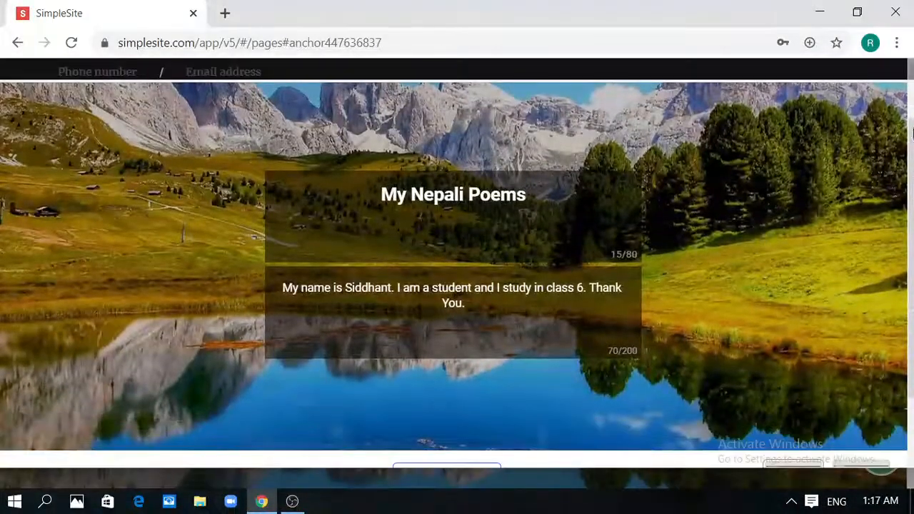
left_click_drag(913, 176, 913, 423)
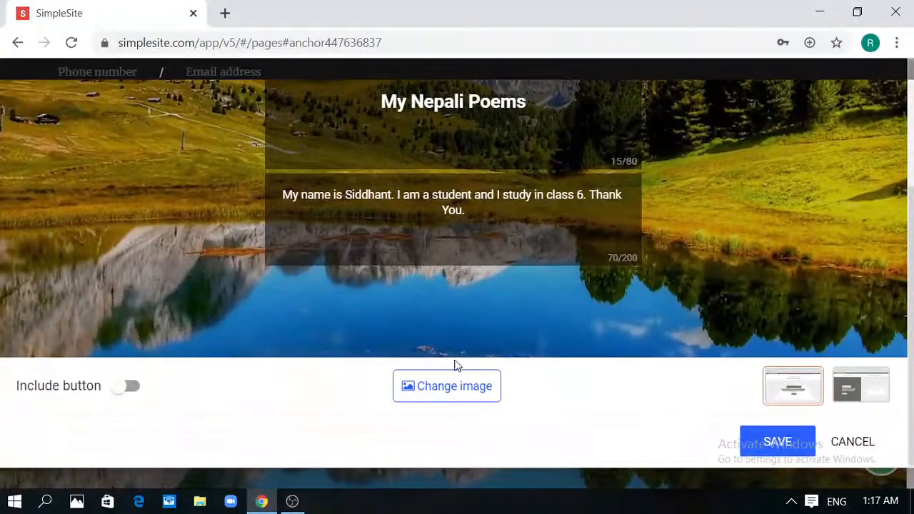
left_click(851, 442)
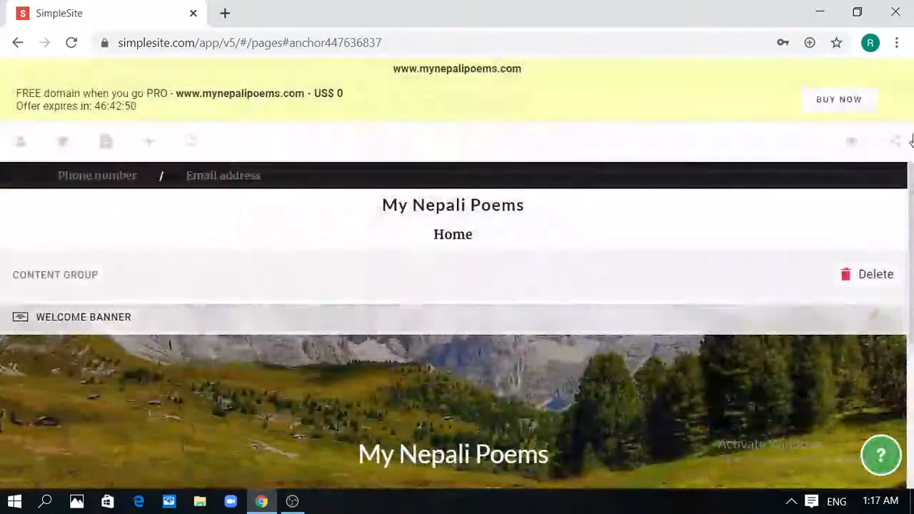
left_click_drag(913, 208, 891, 158)
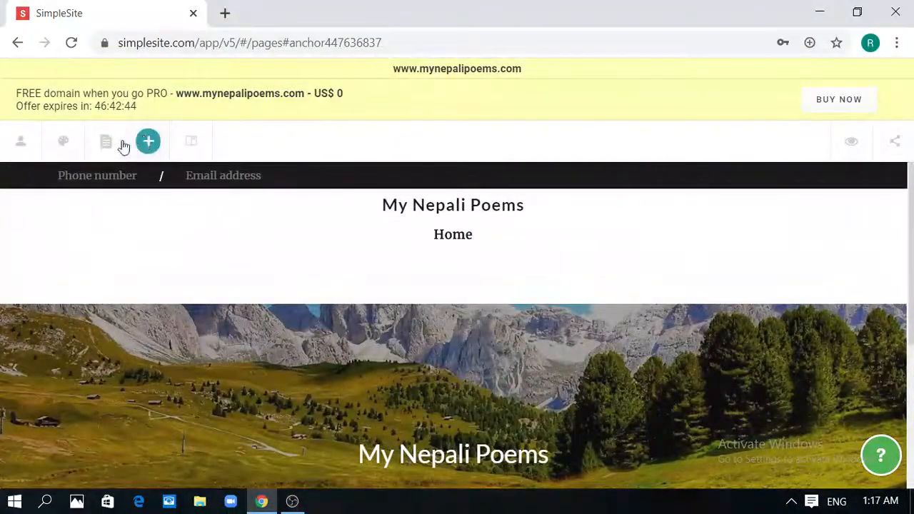
Insert an empty Image block from the Add content list above the mountain banner
left_click(22, 142)
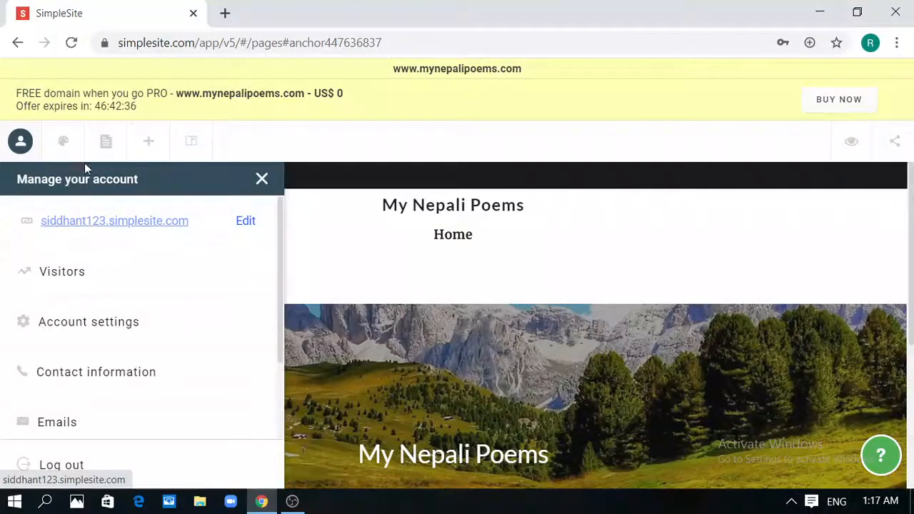
left_click(63, 140)
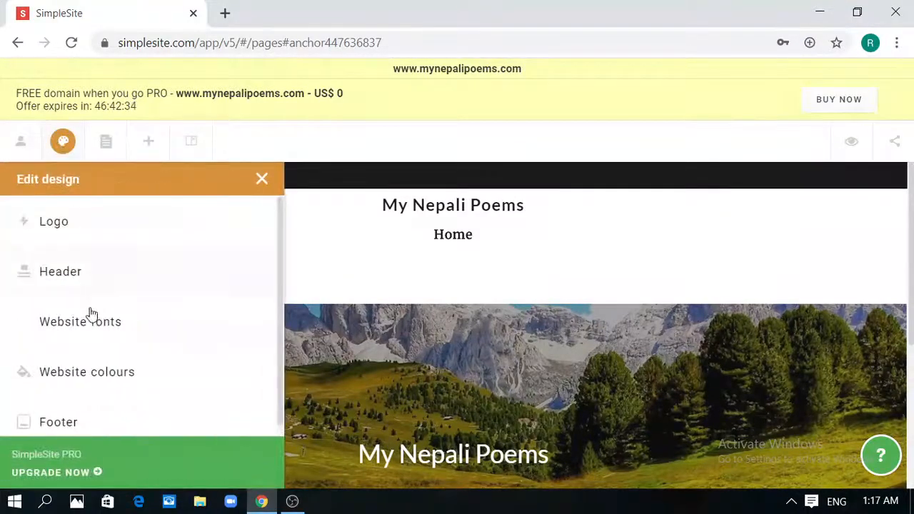
left_click(148, 141)
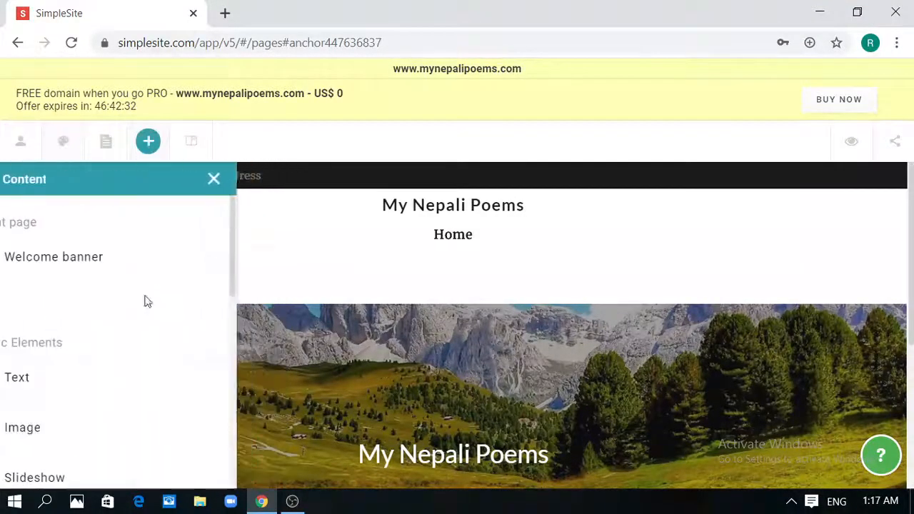
left_click(147, 425)
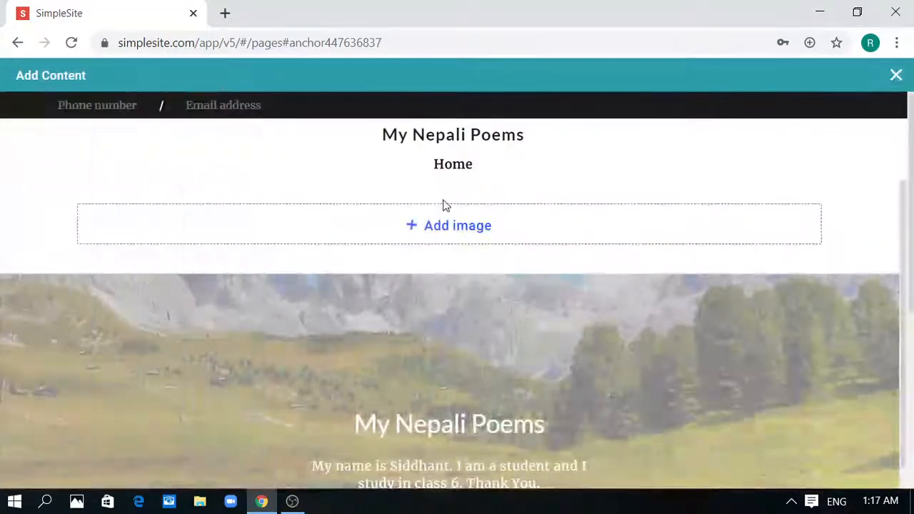
Upload the Hands Up Corona cartoon picture from the computer into the new image block
left_click(469, 226)
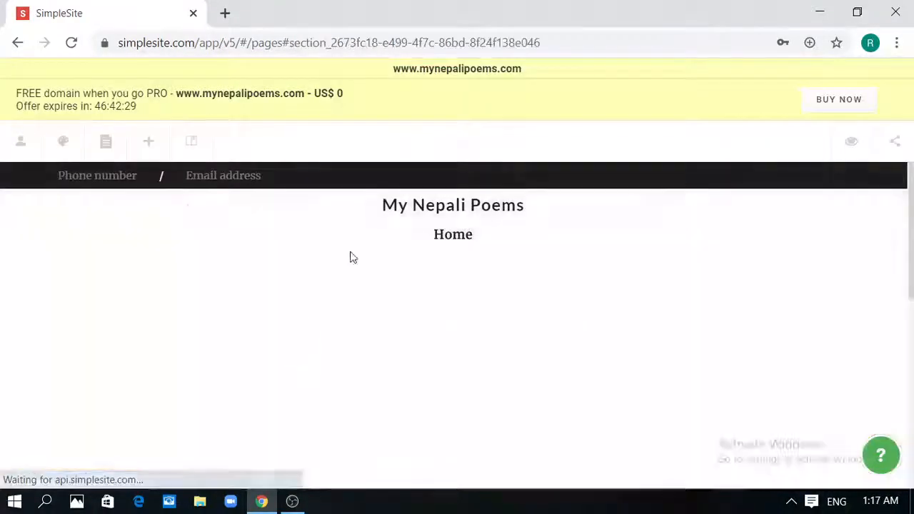
left_click(652, 359)
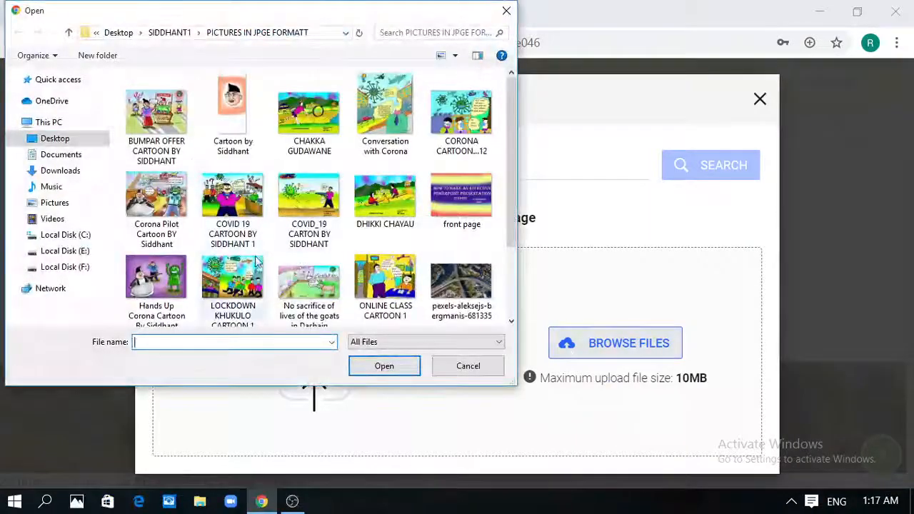
left_click(158, 285)
left_click(377, 366)
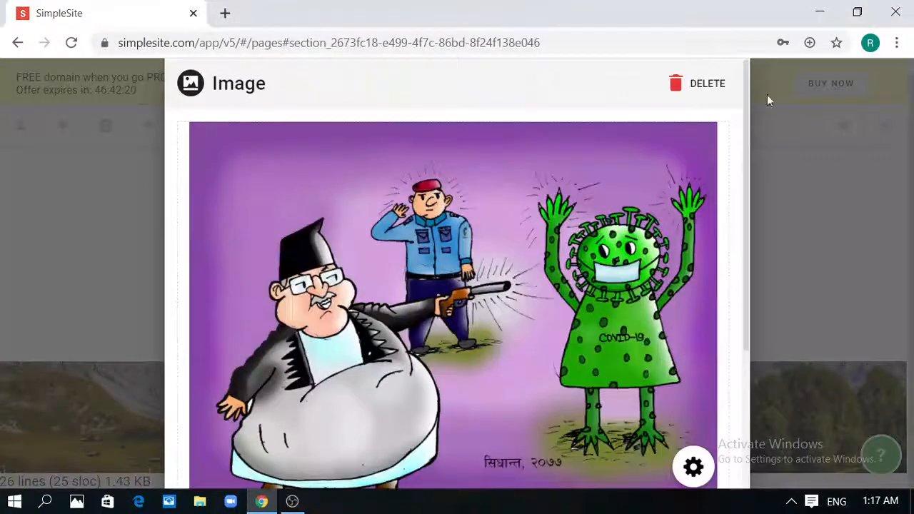
left_click_drag(746, 189, 749, 363)
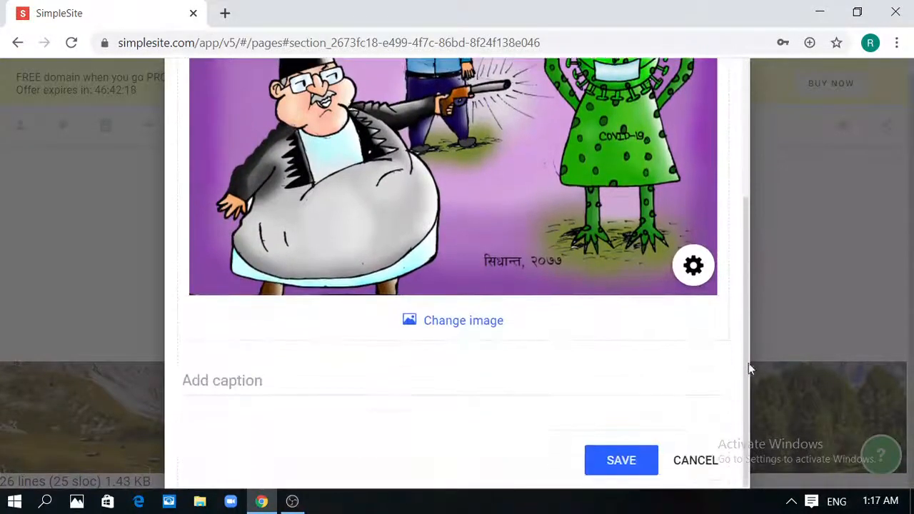
Caption the cartoon 'Hands Up Corona!!' and save it
left_click(461, 391)
type("Hands Up Coro")
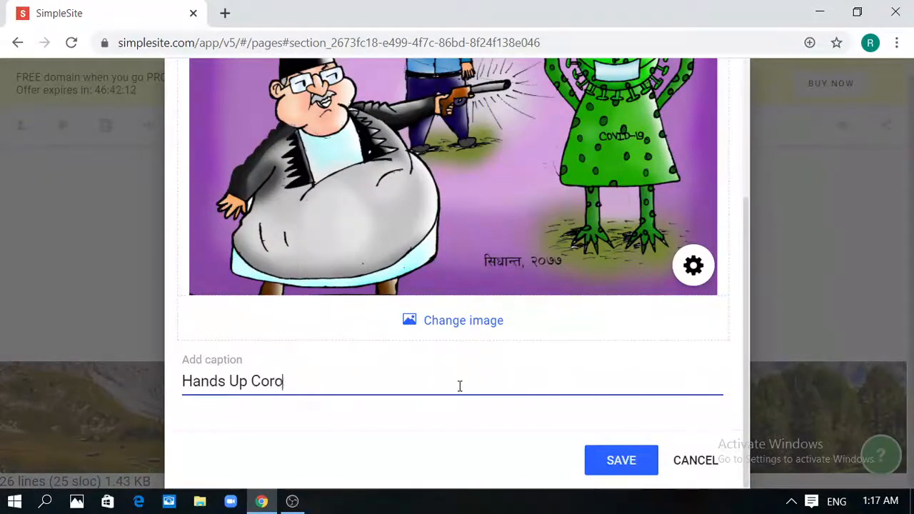
type("na!!")
left_click(636, 461)
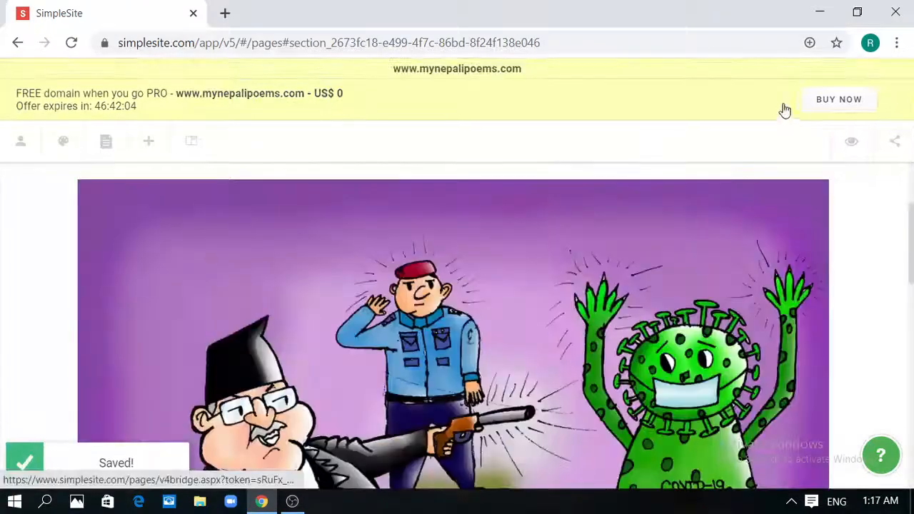
Scroll the edited page, then open and close the Add Content list without adding anything
left_click_drag(911, 240, 911, 427)
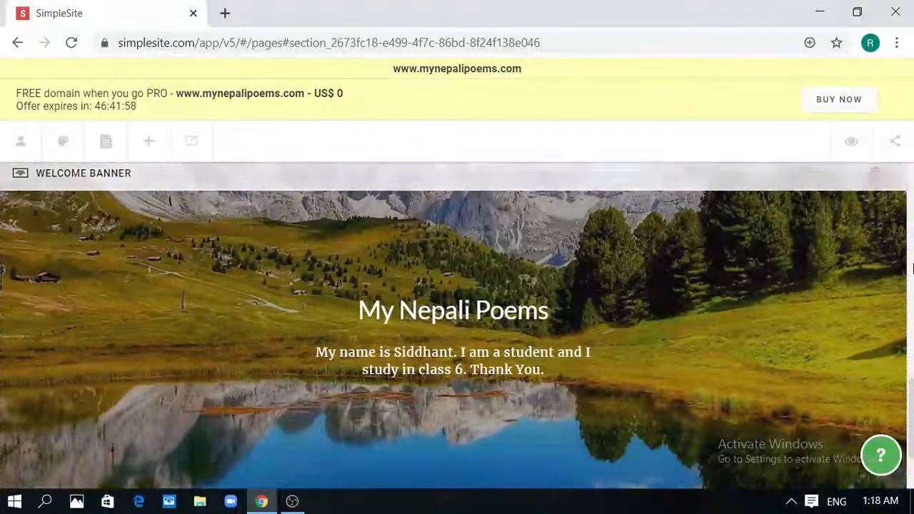
left_click_drag(908, 316, 908, 167)
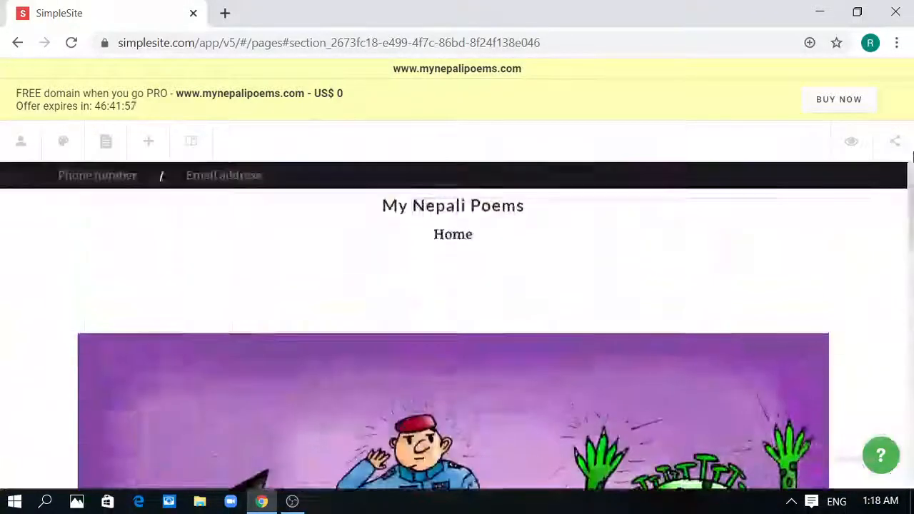
left_click(150, 140)
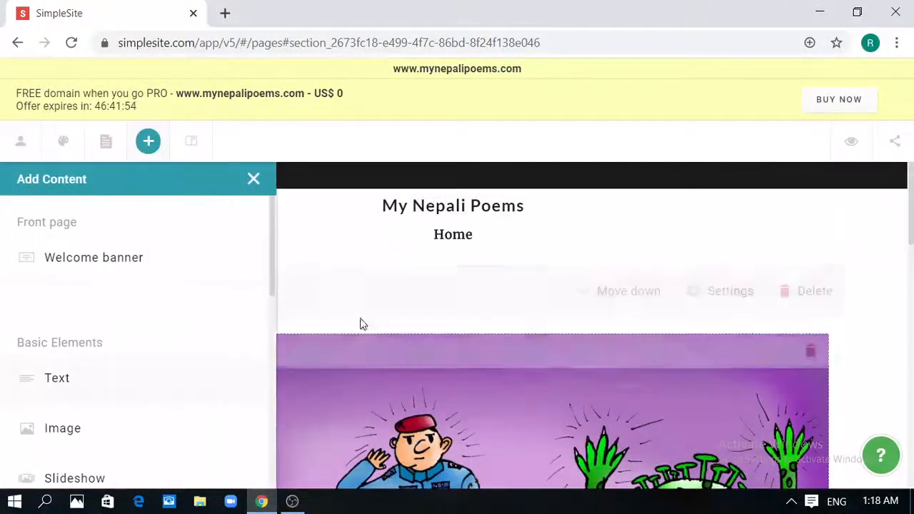
left_click_drag(273, 248, 255, 255)
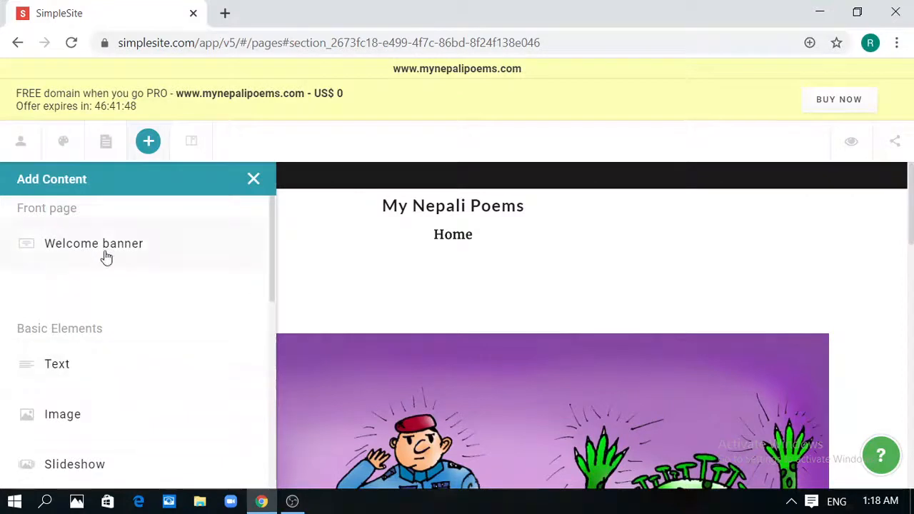
left_click_drag(271, 241, 296, 251)
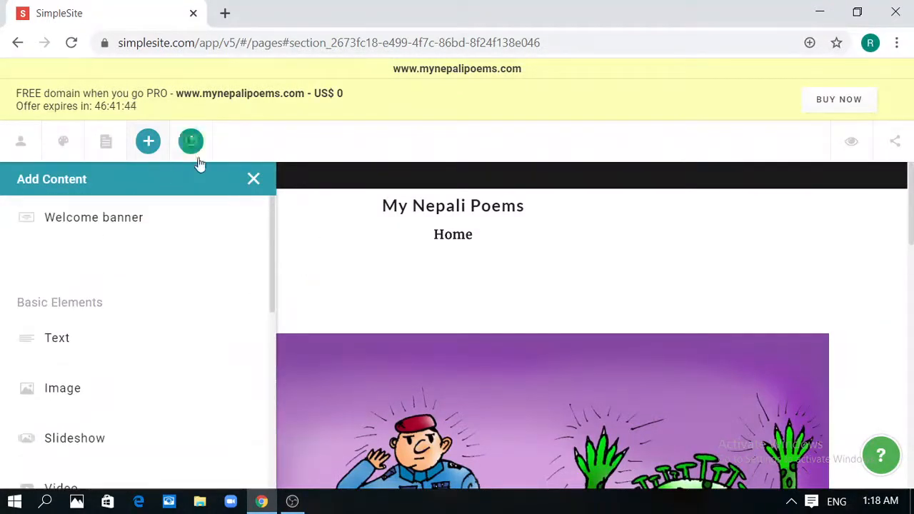
left_click(254, 179)
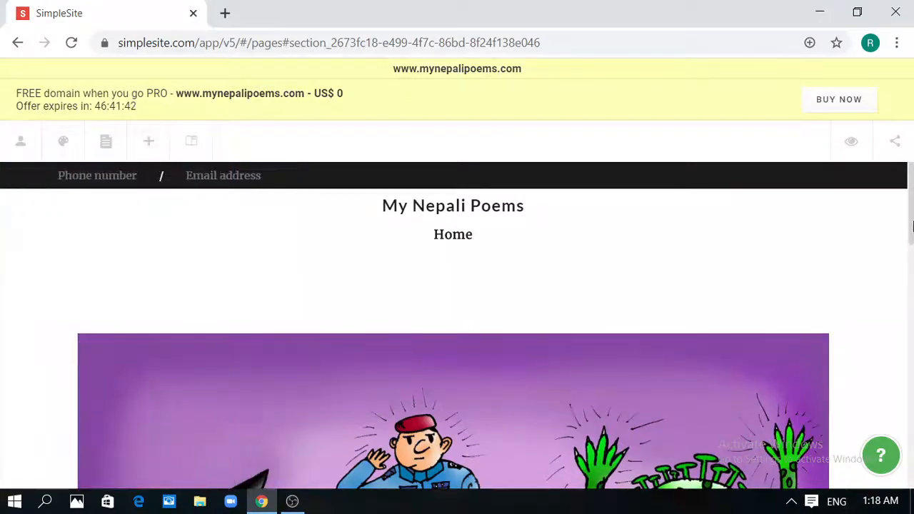
Open the account management options, then minimize Chrome to show the desktop
left_click_drag(913, 213, 911, 264)
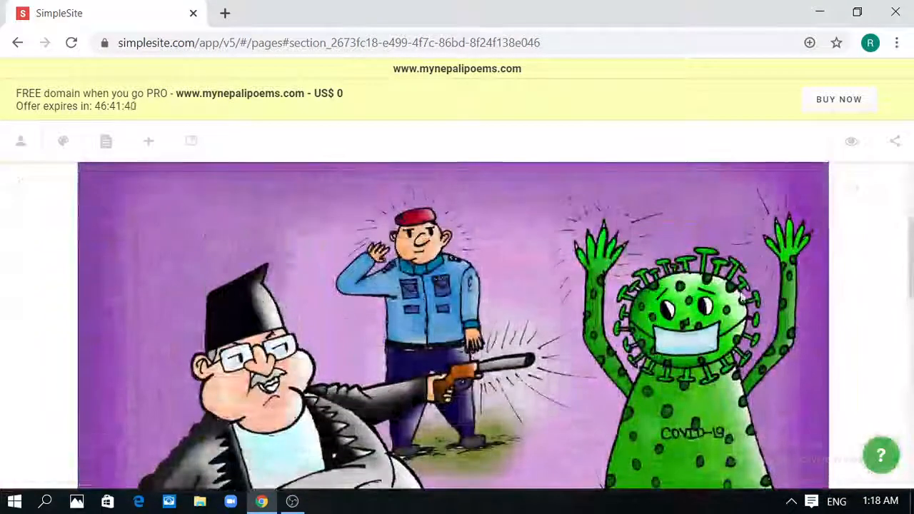
left_click(21, 141)
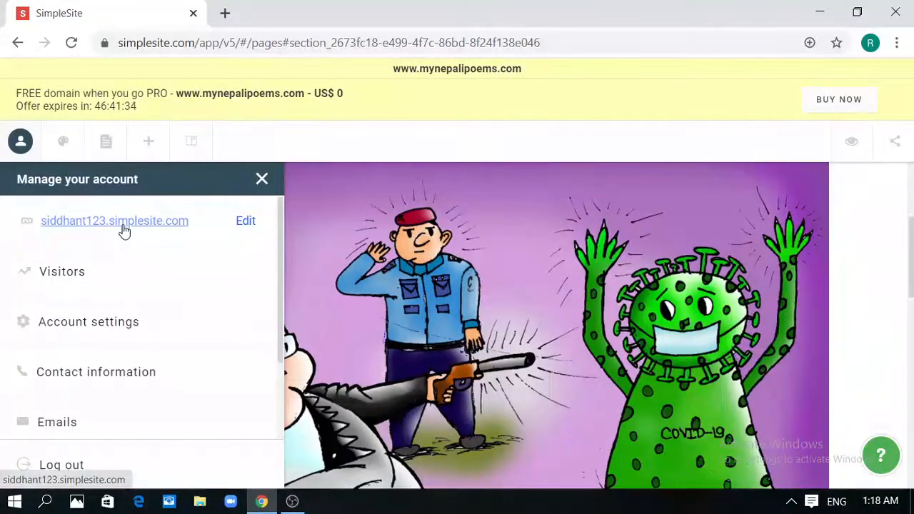
left_click(260, 501)
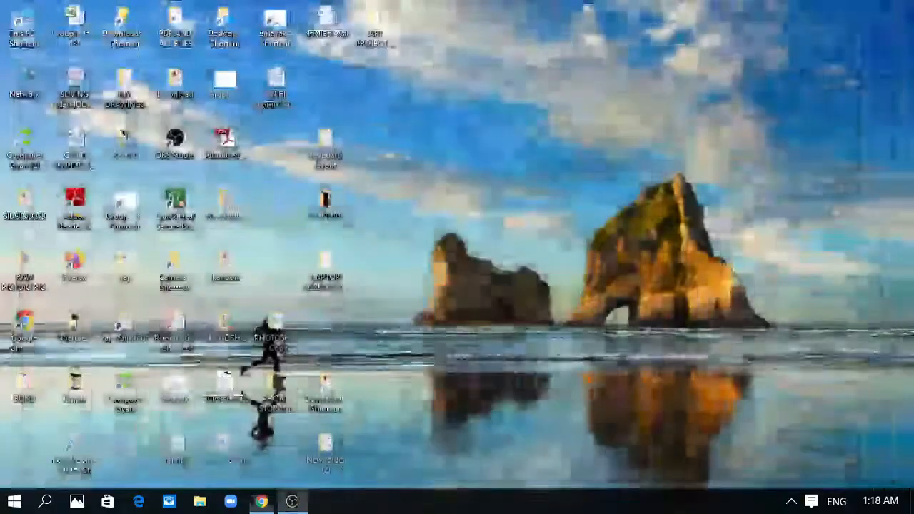
Load the live site's simplesite.com address in a new Chrome window
left_click(266, 504)
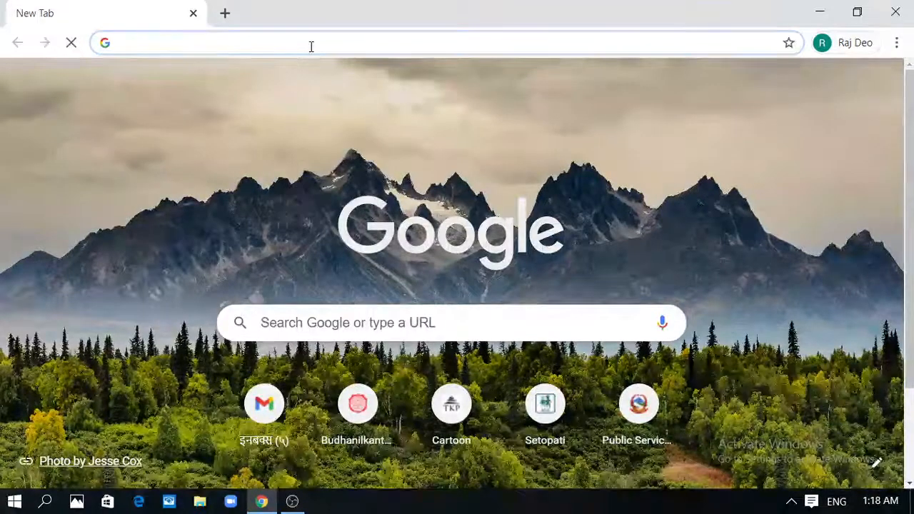
type("sidd")
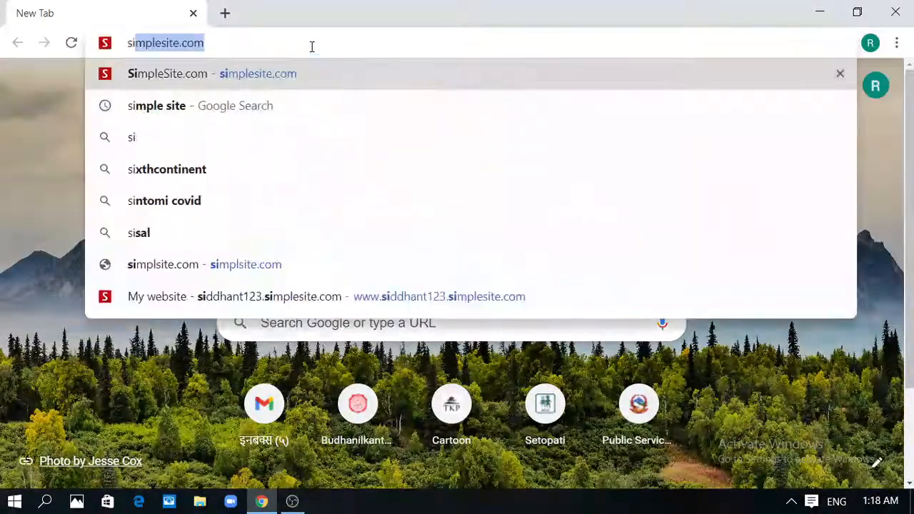
type("hant")
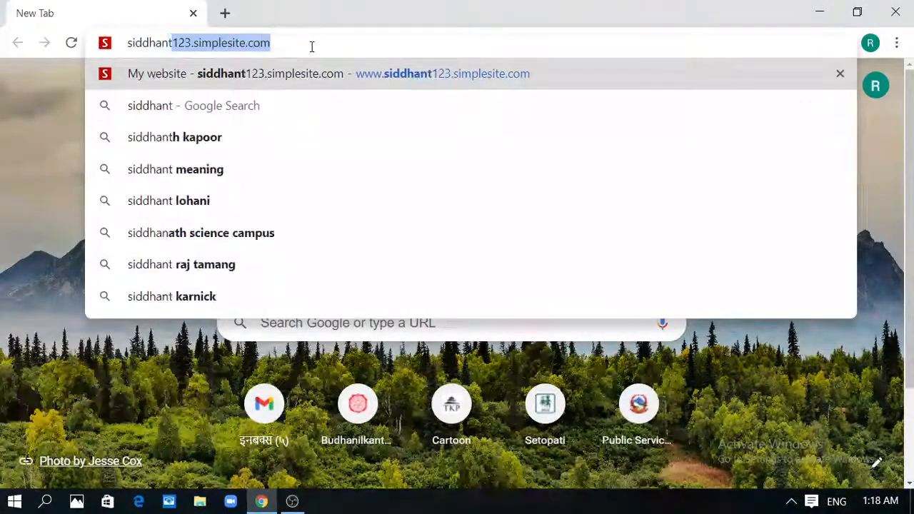
type("123.si")
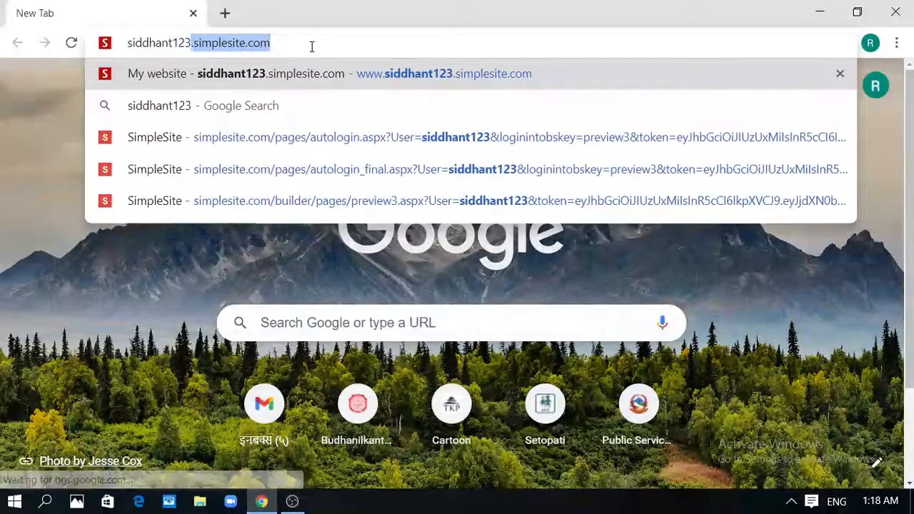
type("m")
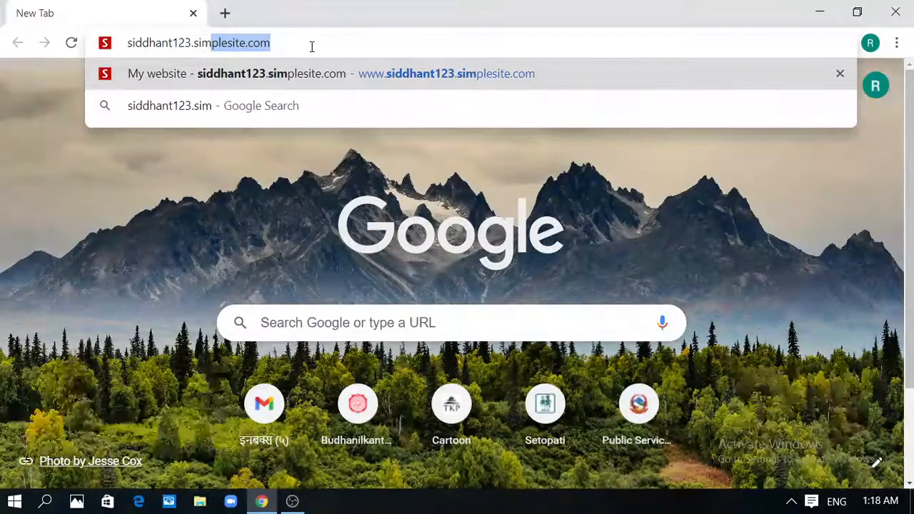
type("plesi")
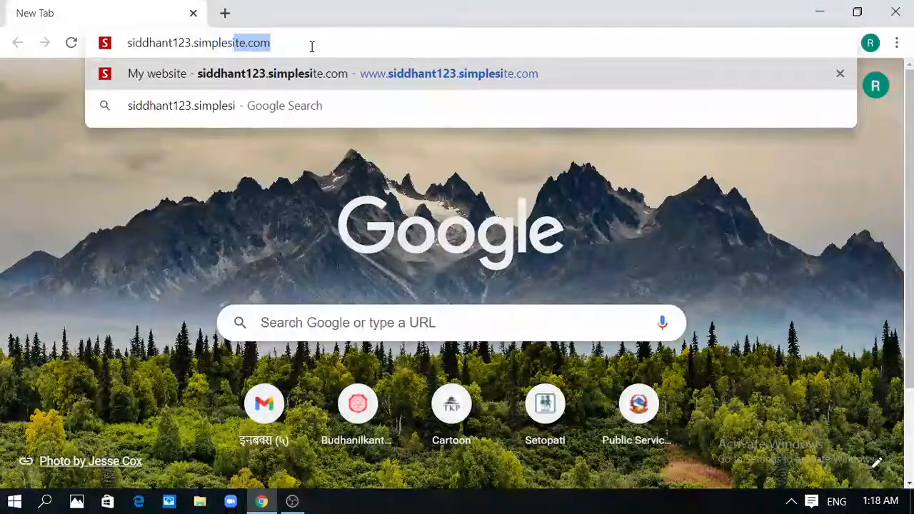
type("te.com")
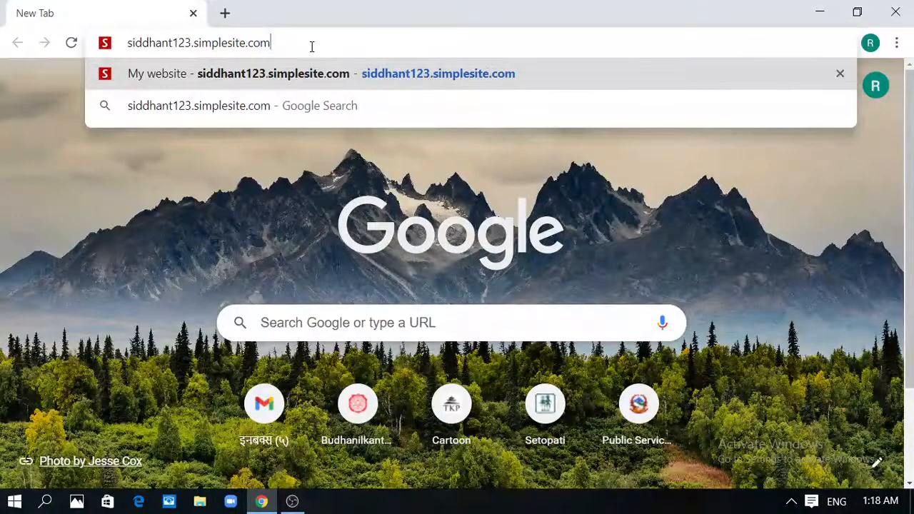
key("Return")
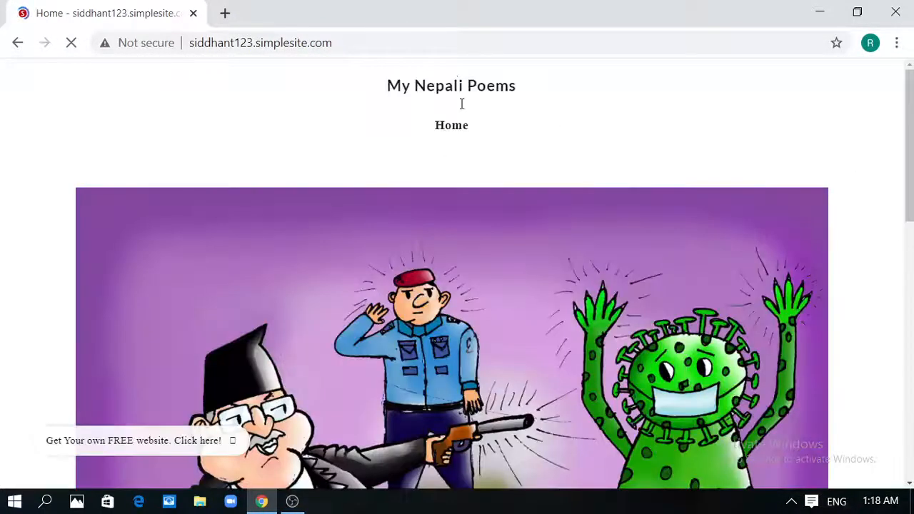
Scroll through the live page to check the cartoon and lake banner, then close Chrome
left_click_drag(912, 135, 913, 417)
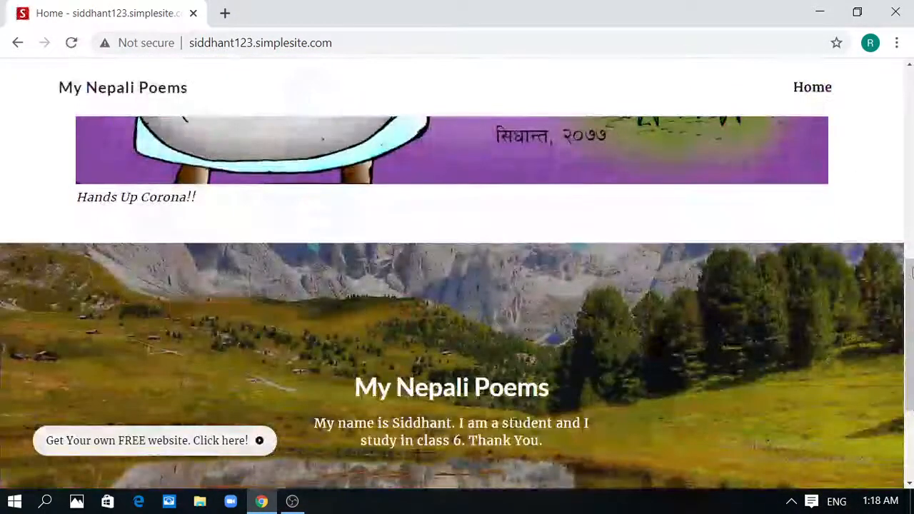
left_click_drag(910, 343, 911, 143)
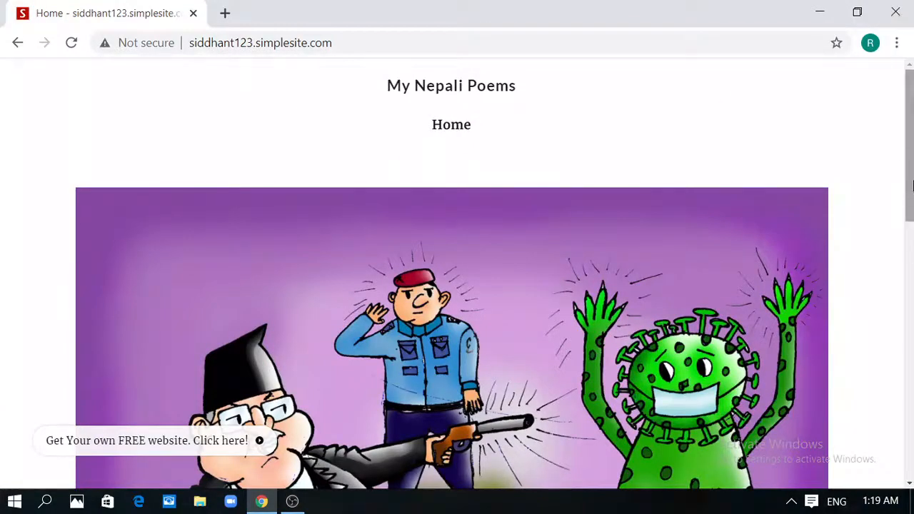
left_click_drag(910, 178, 912, 222)
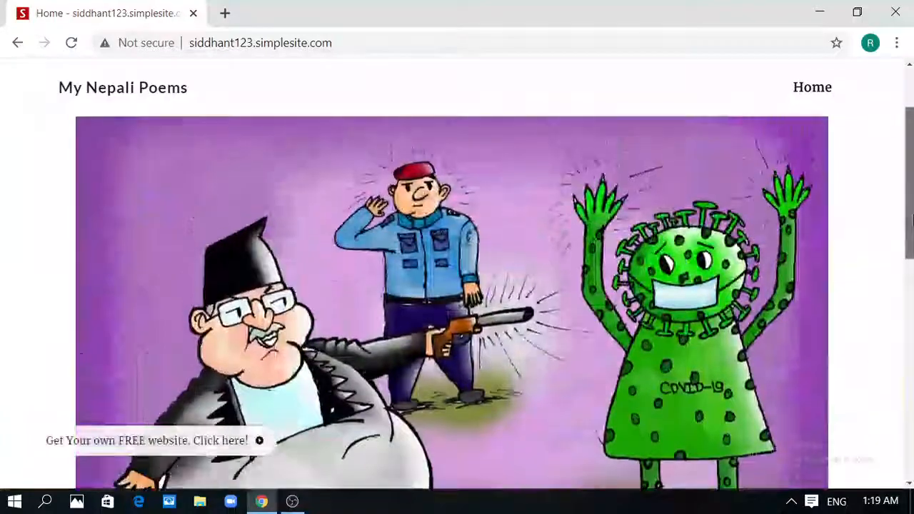
left_click(17, 43)
left_click(896, 13)
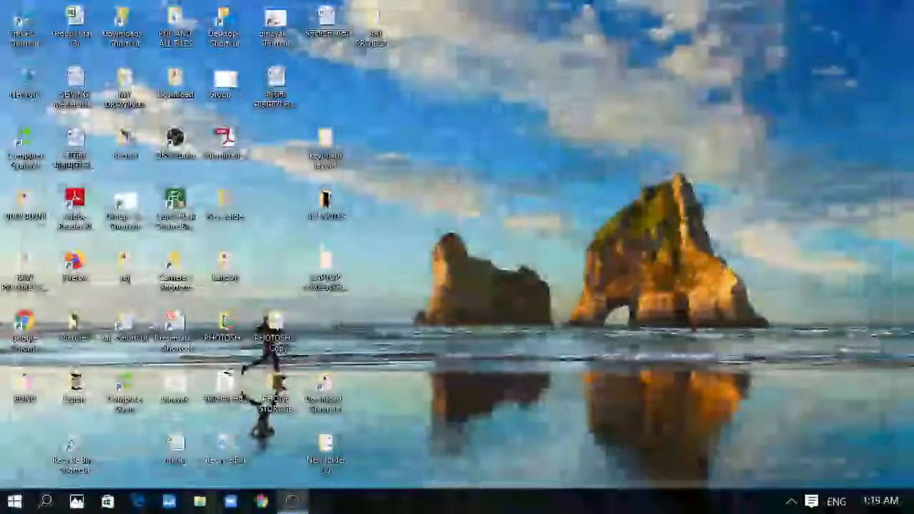